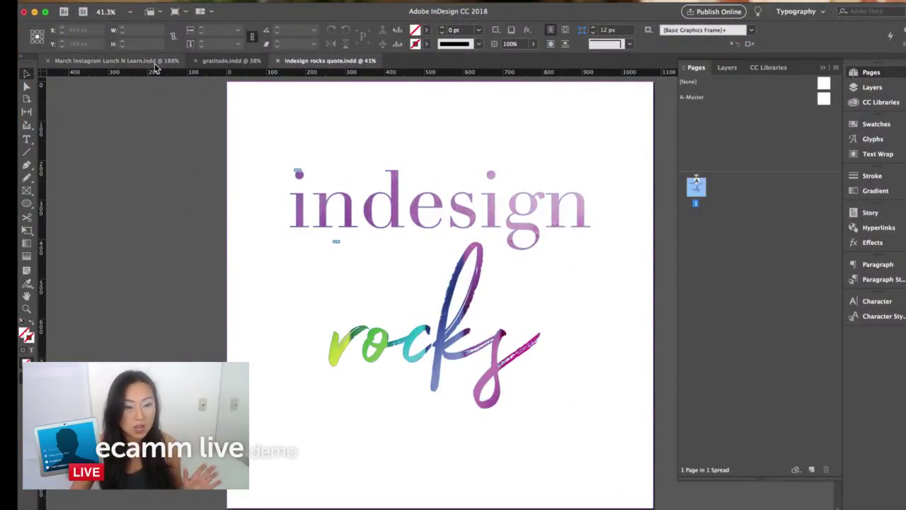
- Switch to the March Instagram Lunch N Learn document and jump to its first page
left_click(155, 62)
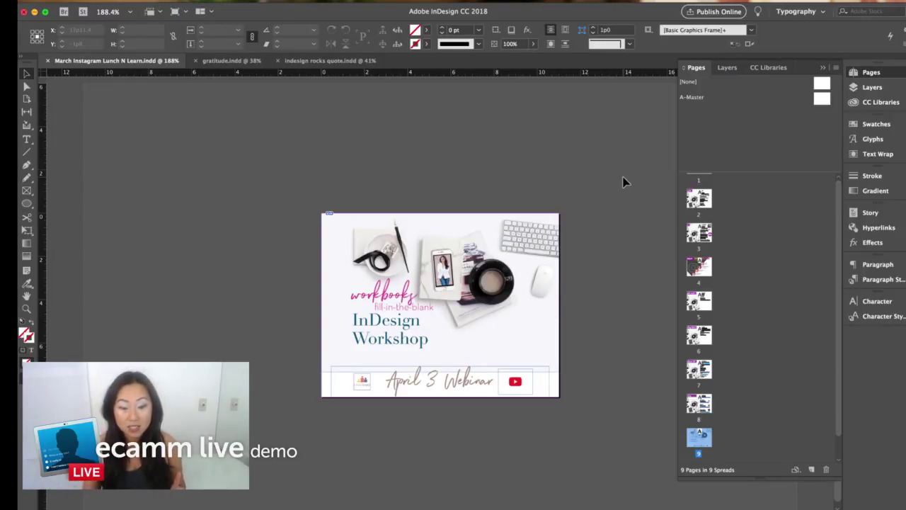
scroll(713, 203, "up", 2)
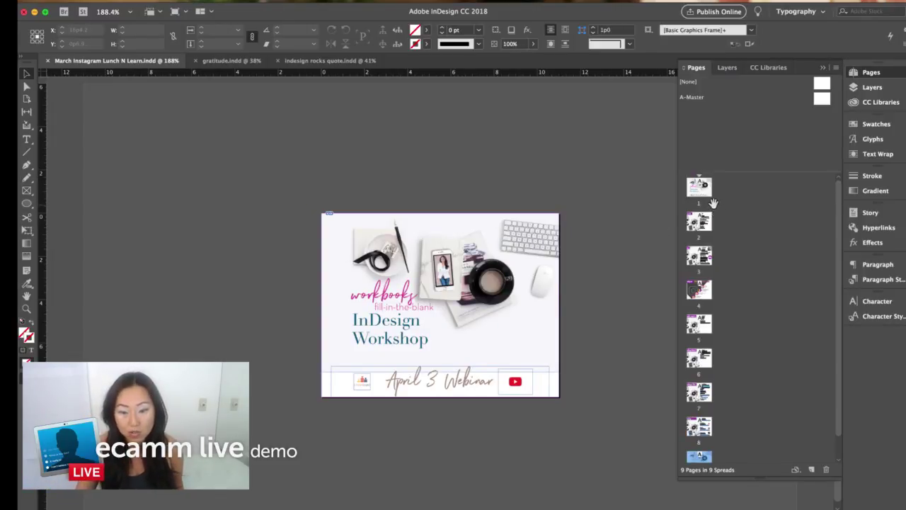
double_click(711, 201)
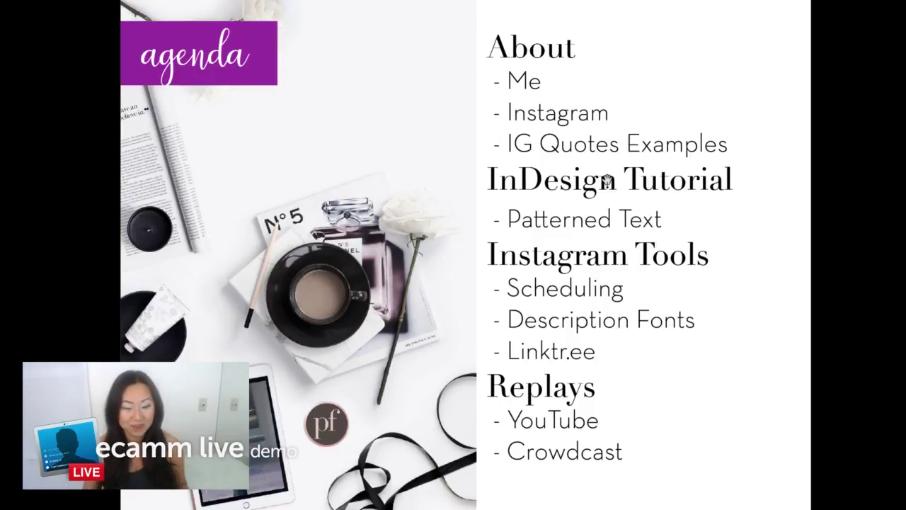
- Advance the presentation to the slide about the presenter
key("Right")
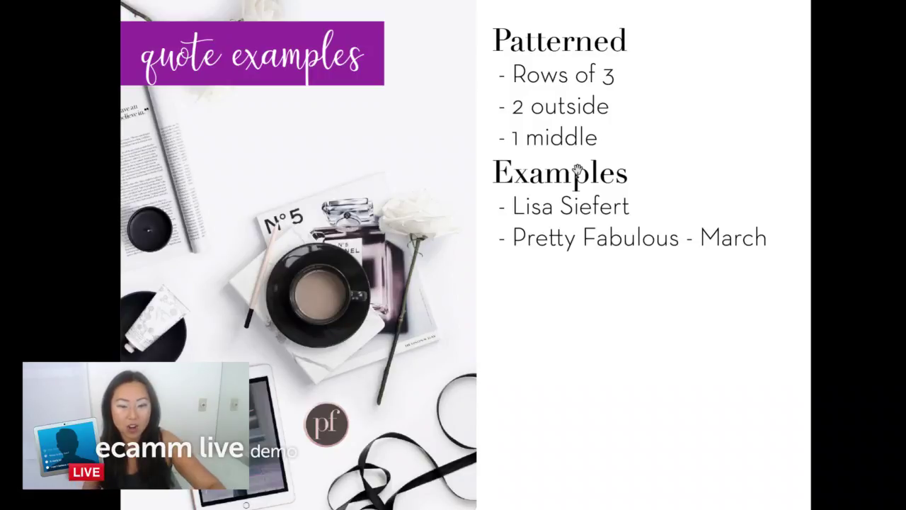
- Exit full-screen presentation and show the Instagram profile tab in the browser
key("Escape")
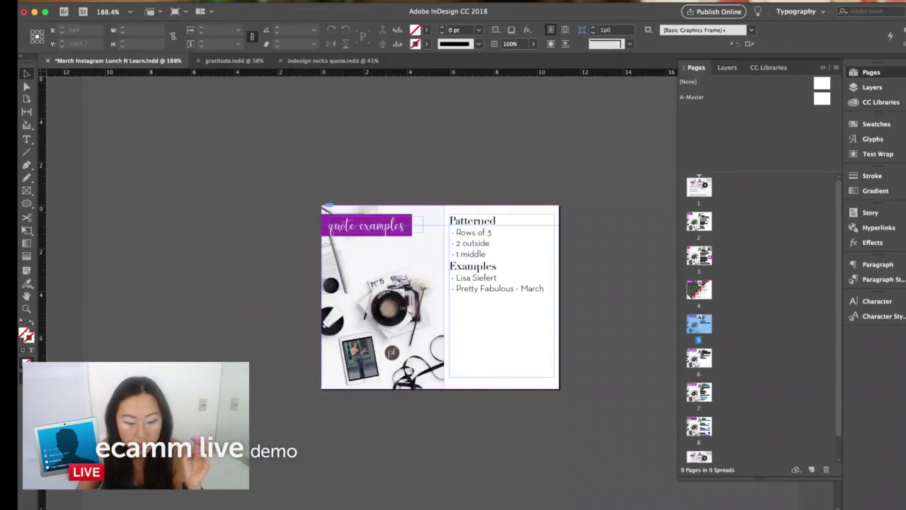
key("super+Tab")
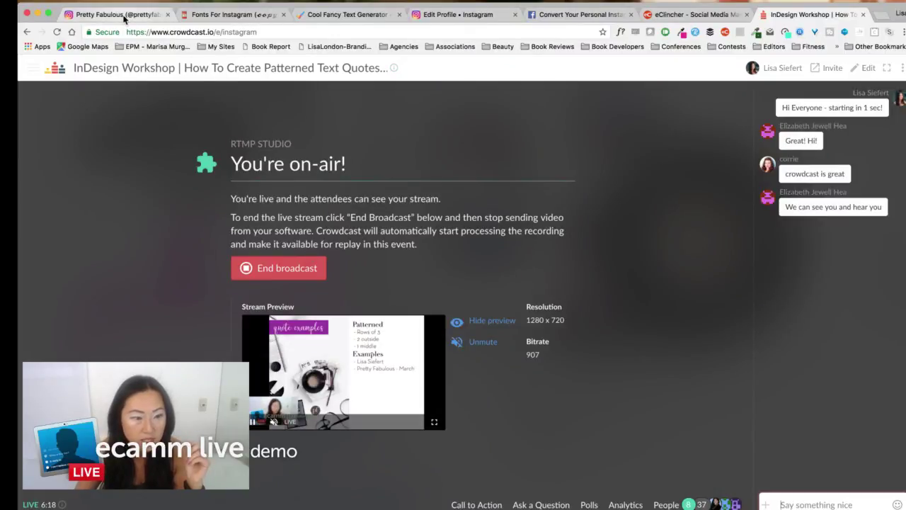
left_click(117, 14)
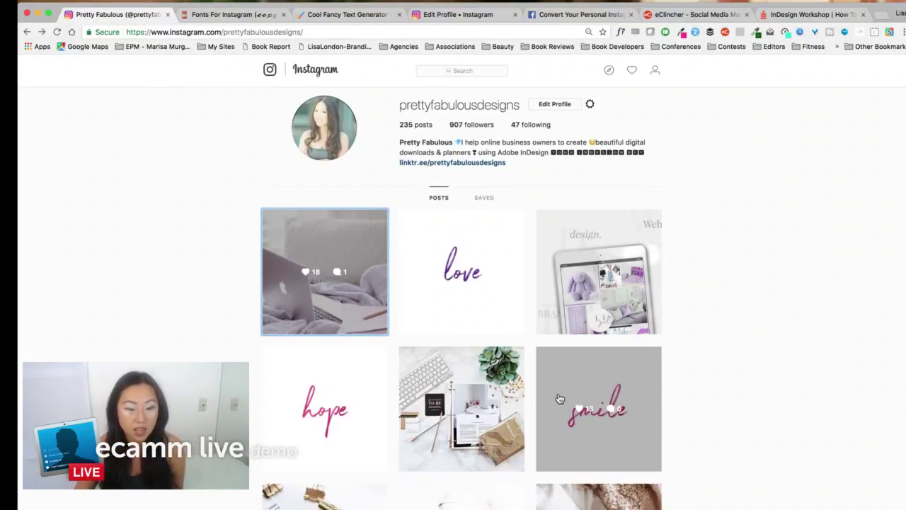
scroll(472, 304, "down", 3)
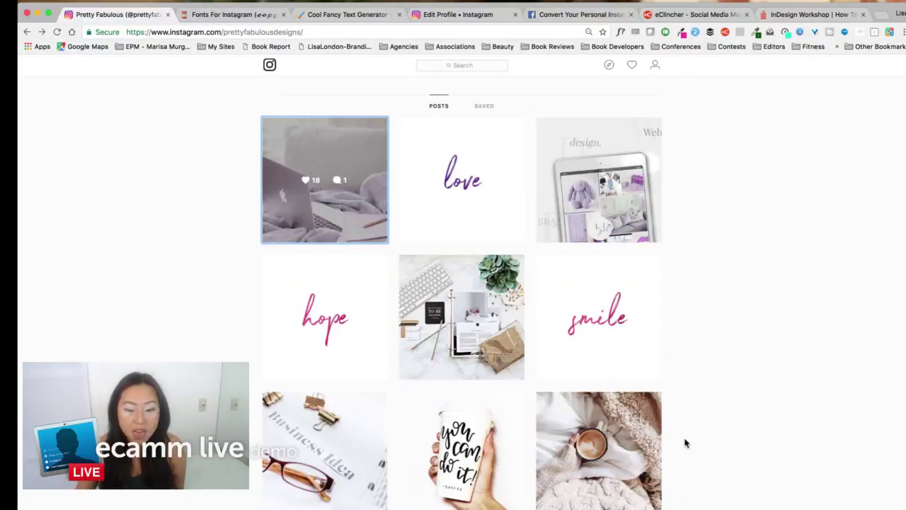
scroll(691, 411, "down", 5)
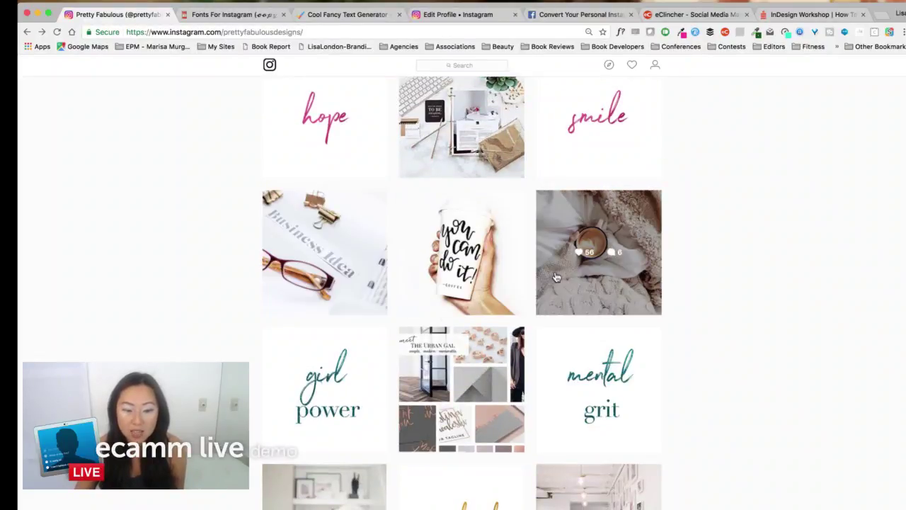
scroll(499, 384, "down", 1)
scroll(500, 384, "down", 2)
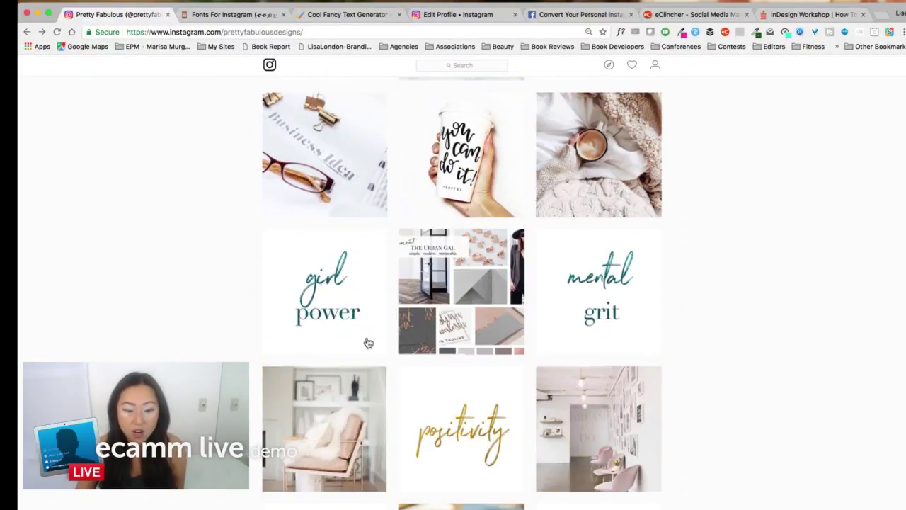
scroll(760, 369, "down", 1)
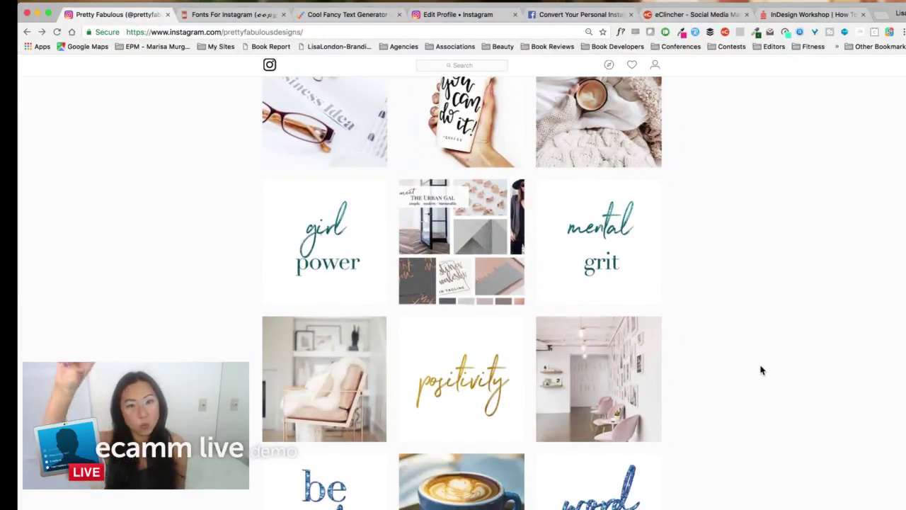
scroll(755, 377, "down", 3)
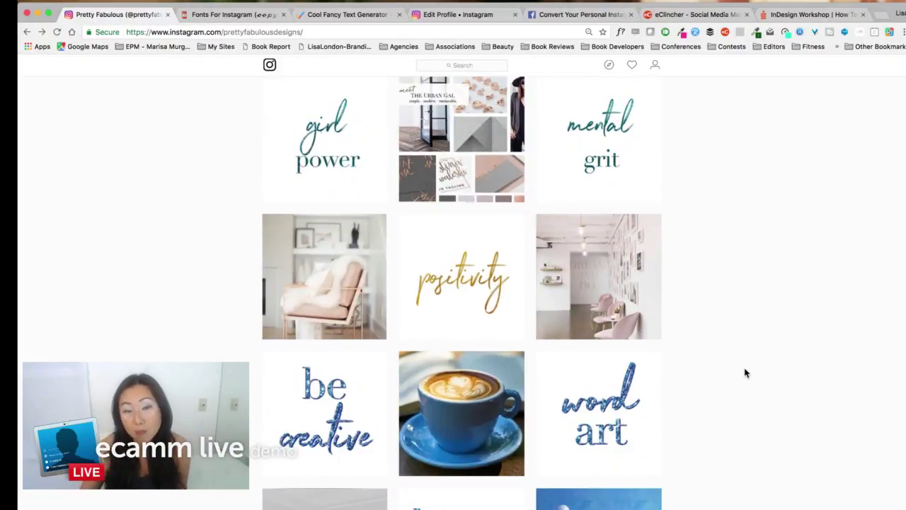
scroll(745, 371, "down", 1)
scroll(747, 369, "down", 5)
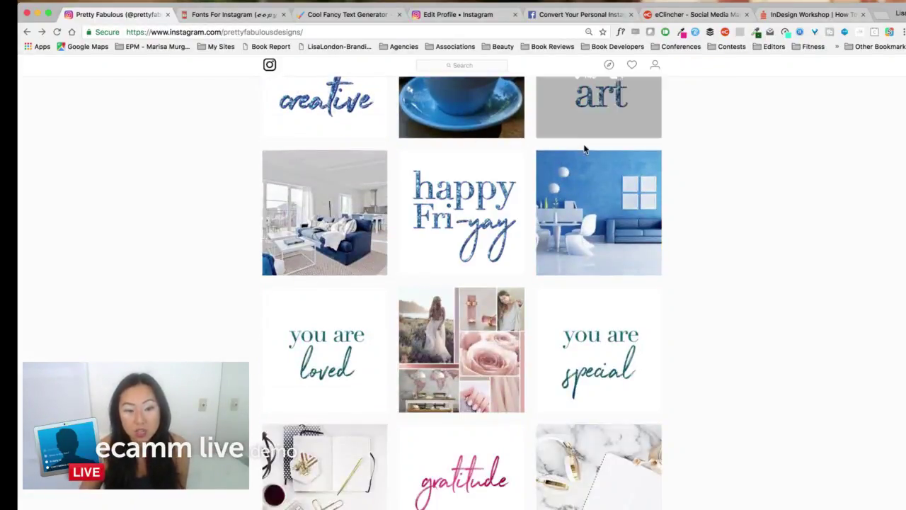
scroll(714, 363, "down", 1)
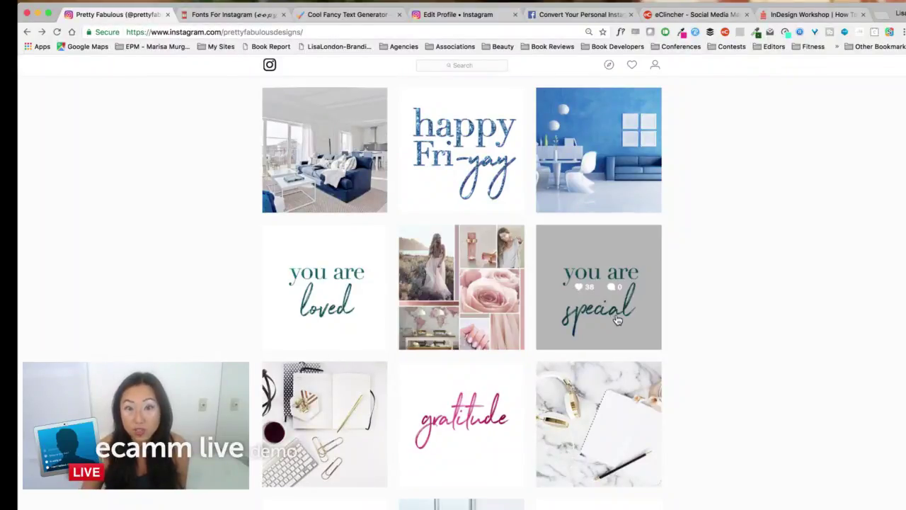
scroll(609, 312, "down", 1)
scroll(524, 394, "down", 3)
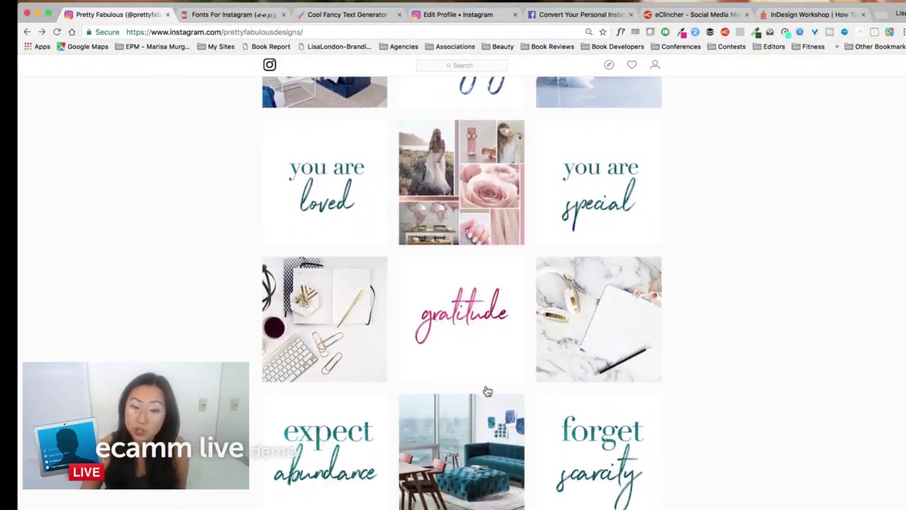
scroll(485, 386, "up", 10)
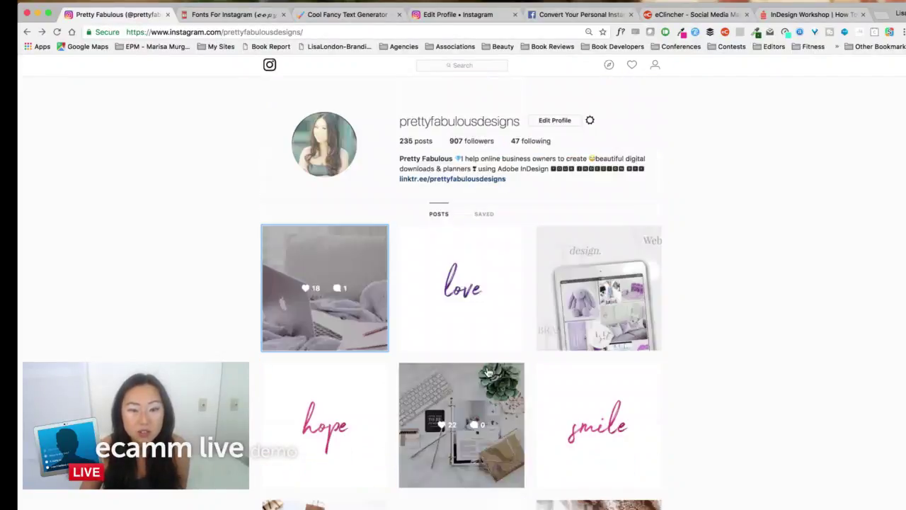
- Search Instagram for another designer's account and open its profile
left_click(491, 71)
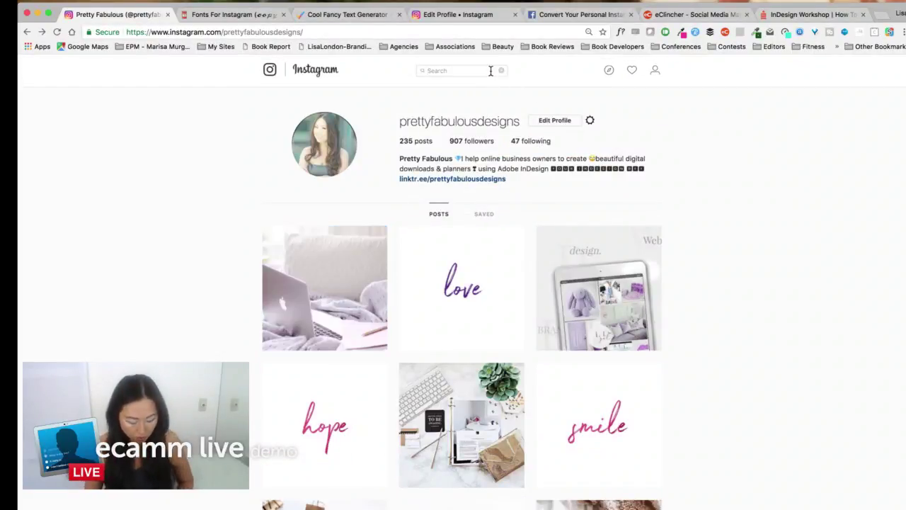
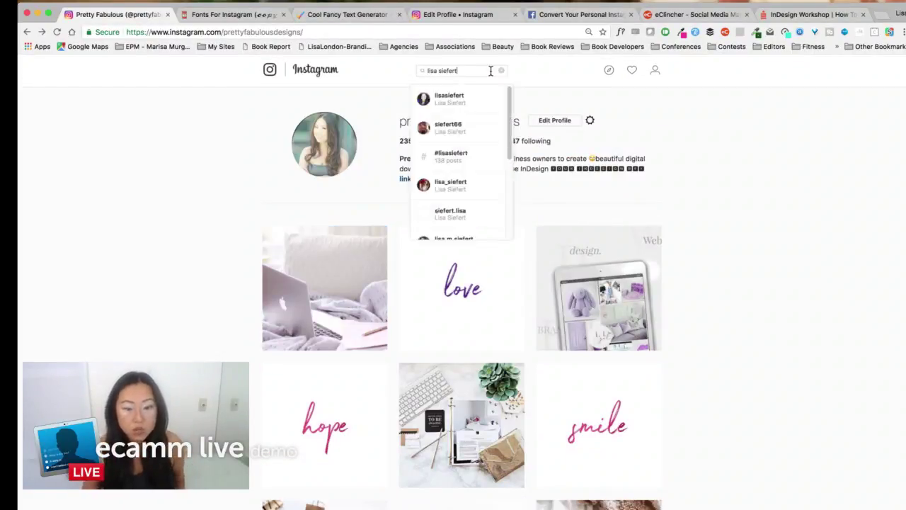
left_click(490, 99)
- Browse down that profile's post grid, then return to the InDesign document
scroll(708, 248, "down", 15)
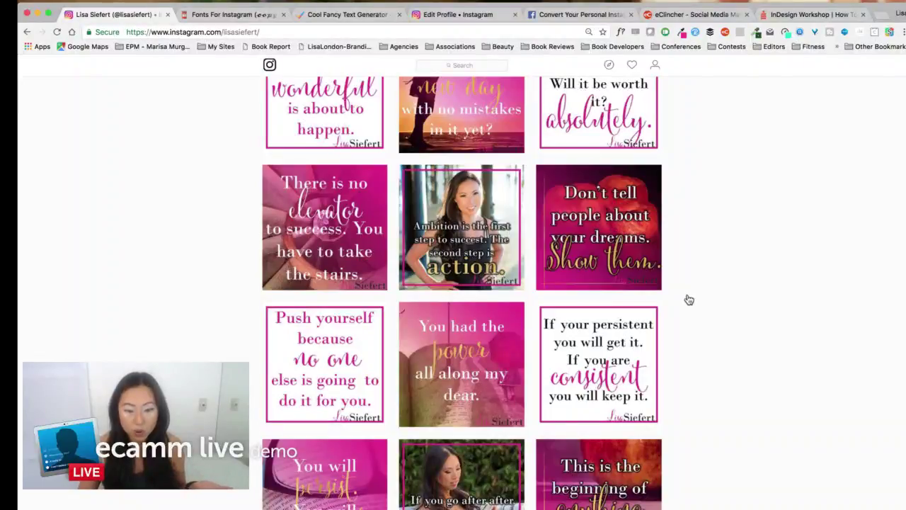
scroll(690, 298, "down", 2)
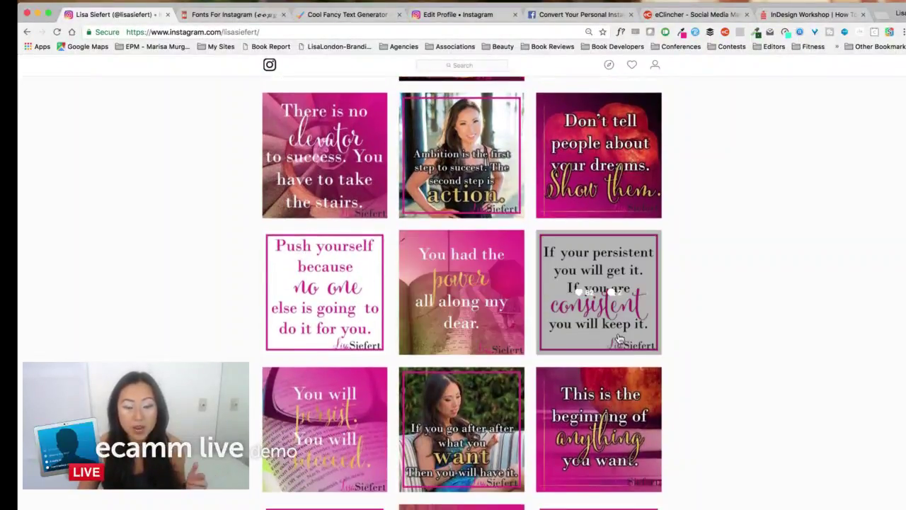
scroll(715, 357, "down", 2)
scroll(715, 357, "down", 10)
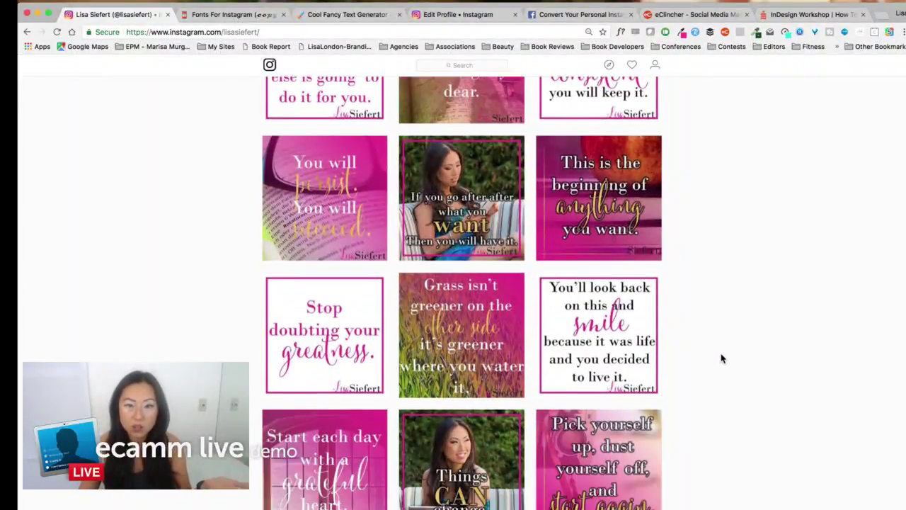
scroll(722, 358, "down", 3)
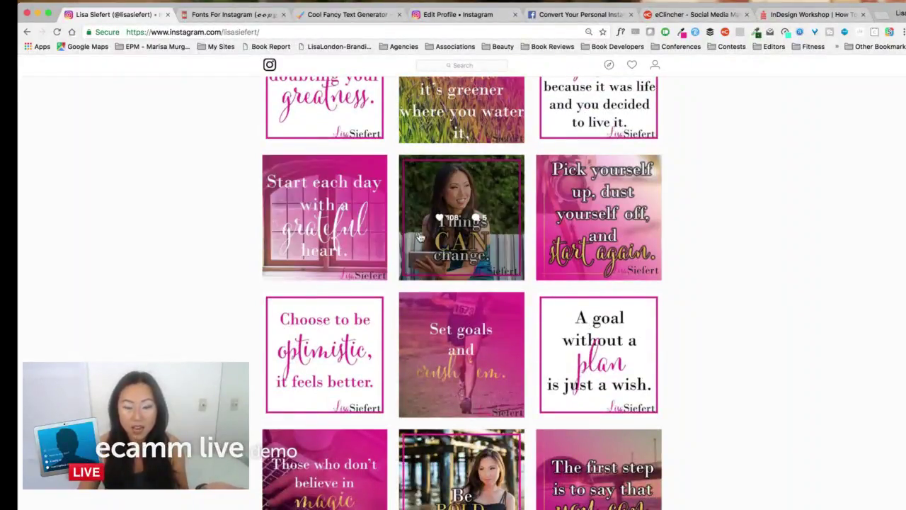
scroll(481, 282, "down", 1)
scroll(481, 282, "down", 3)
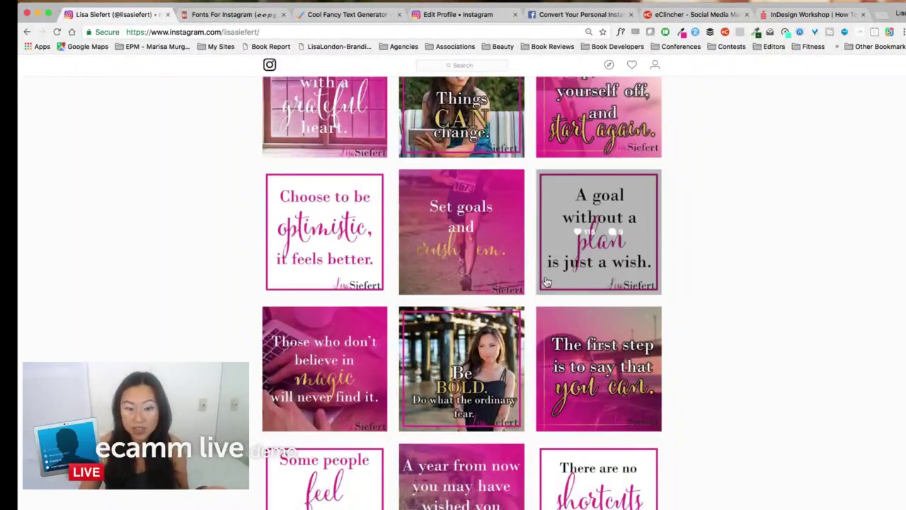
scroll(602, 312, "down", 3)
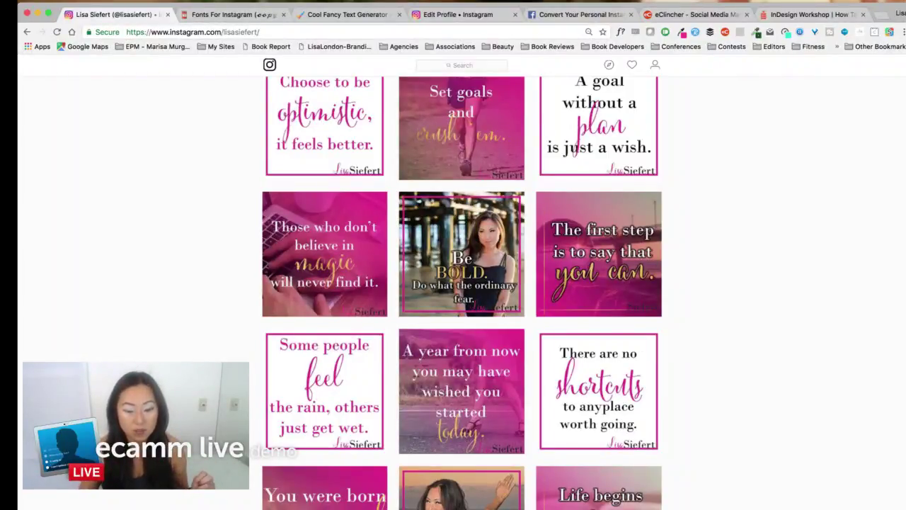
key("super+Tab")
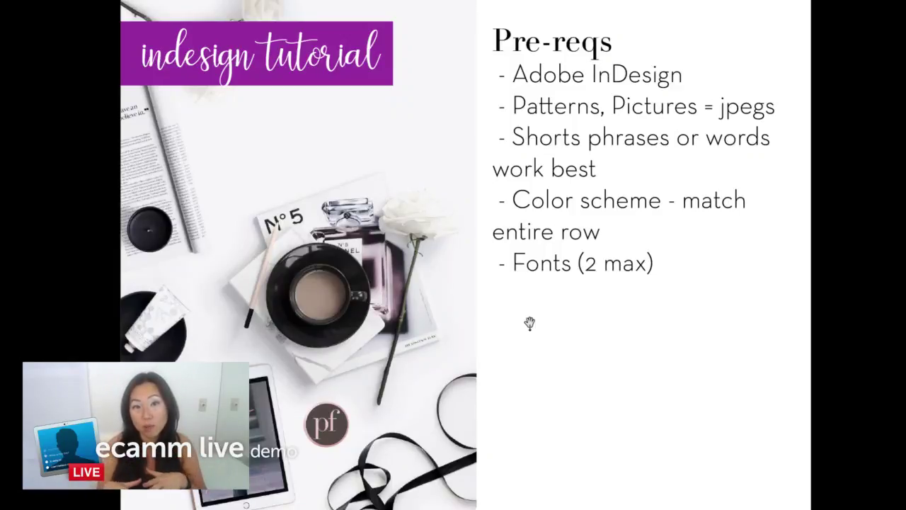
key("Right")
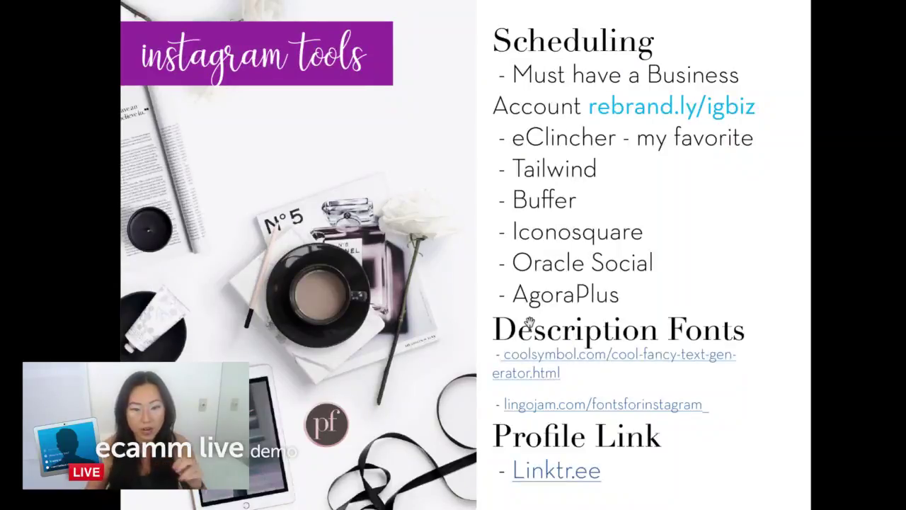
key("Escape")
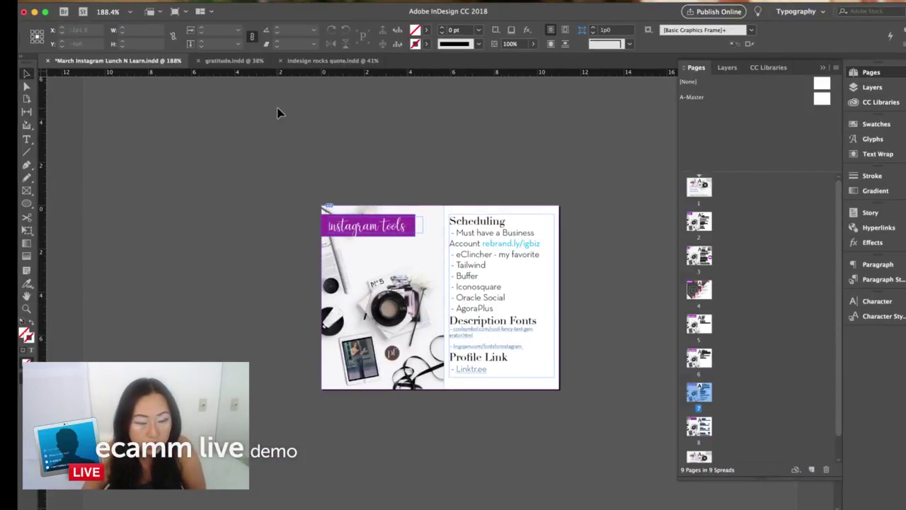
- Show the gratitude and indesign rocks quote examples, then collapse the Pages panel
left_click(244, 62)
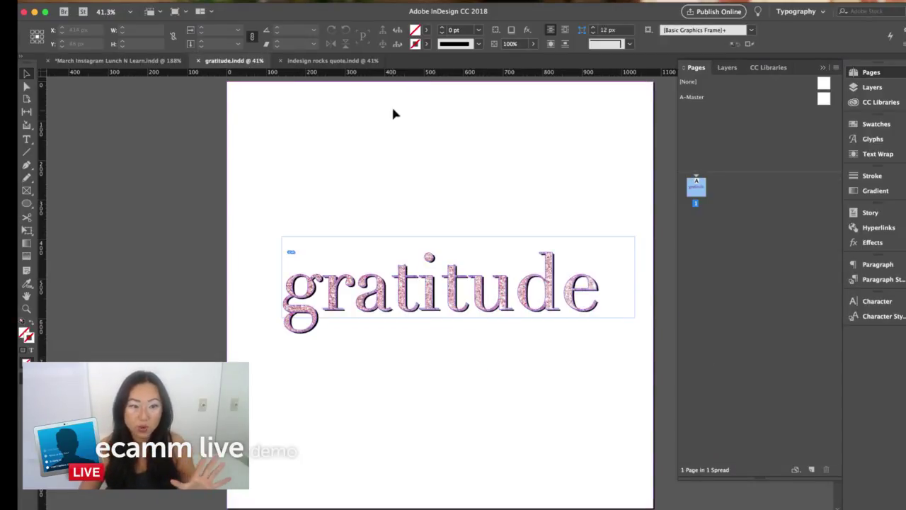
left_click(342, 62)
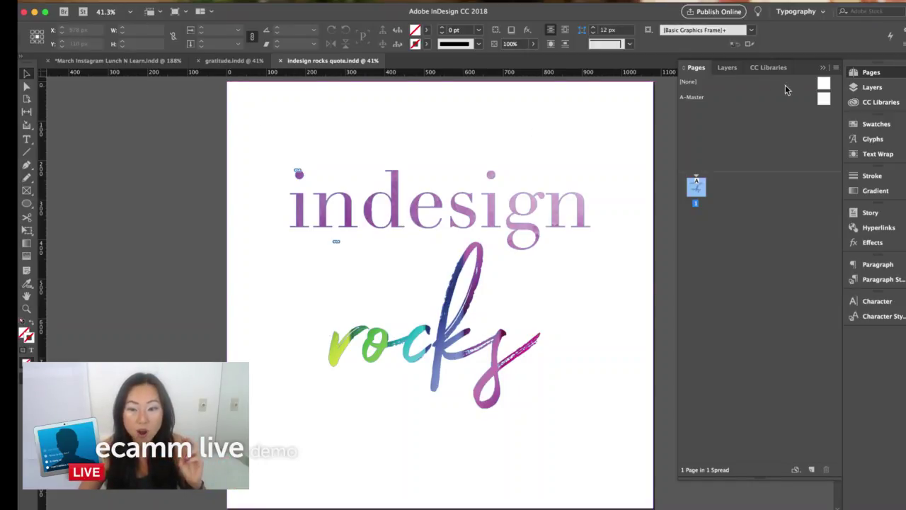
left_click(823, 67)
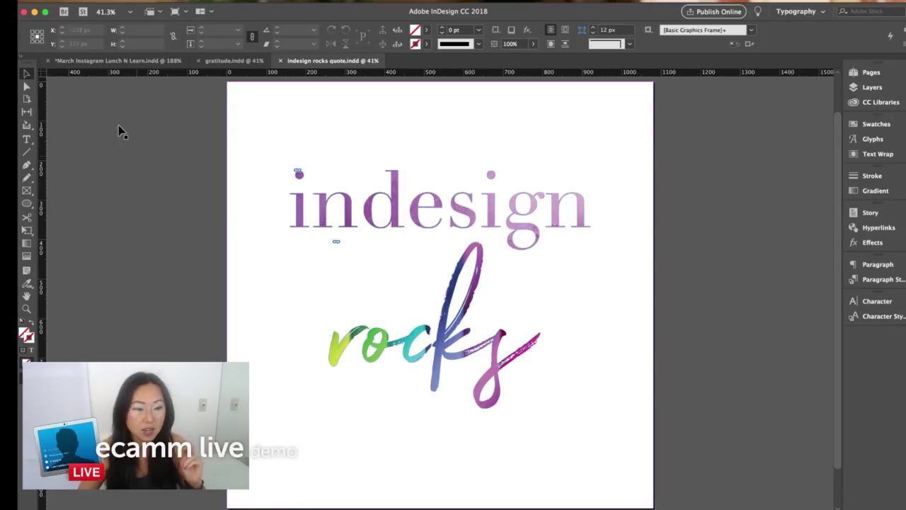
- Create a new 1080 × 1080 px document in pixel units with zero margins
left_click(108, 2)
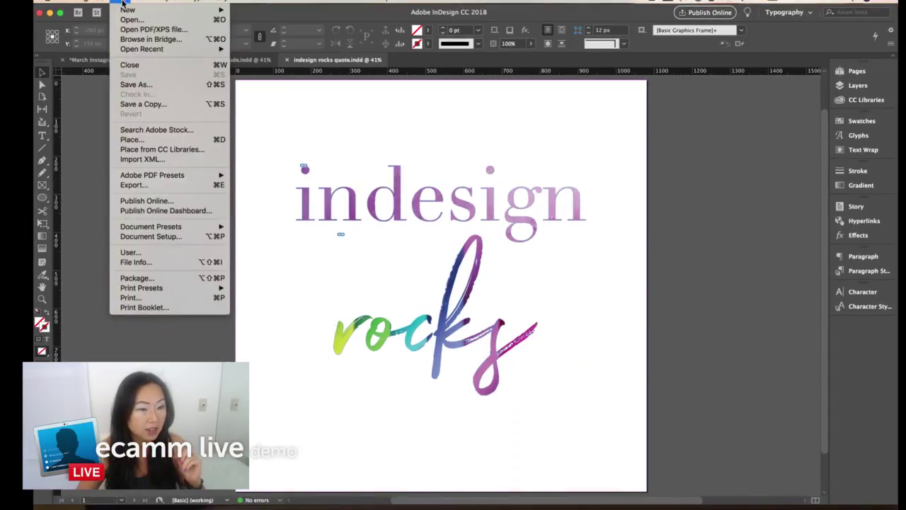
mouse_move(115, 9)
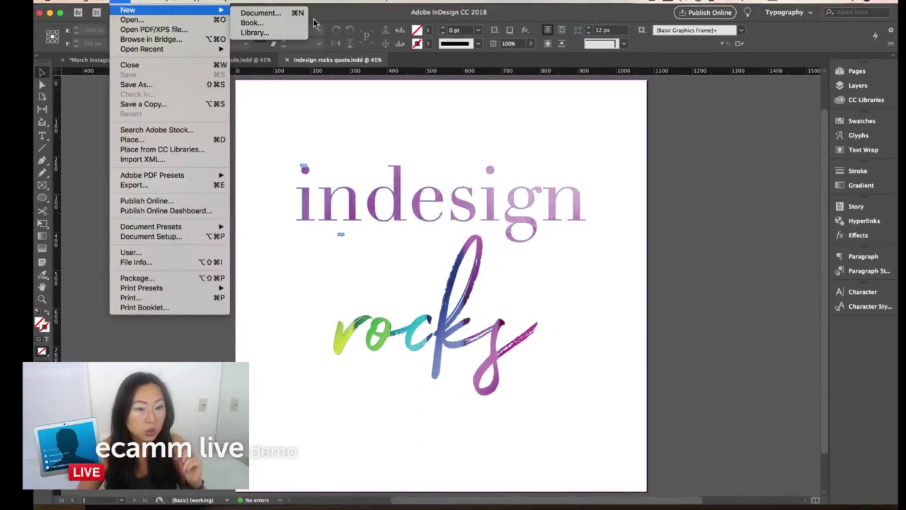
left_click(287, 12)
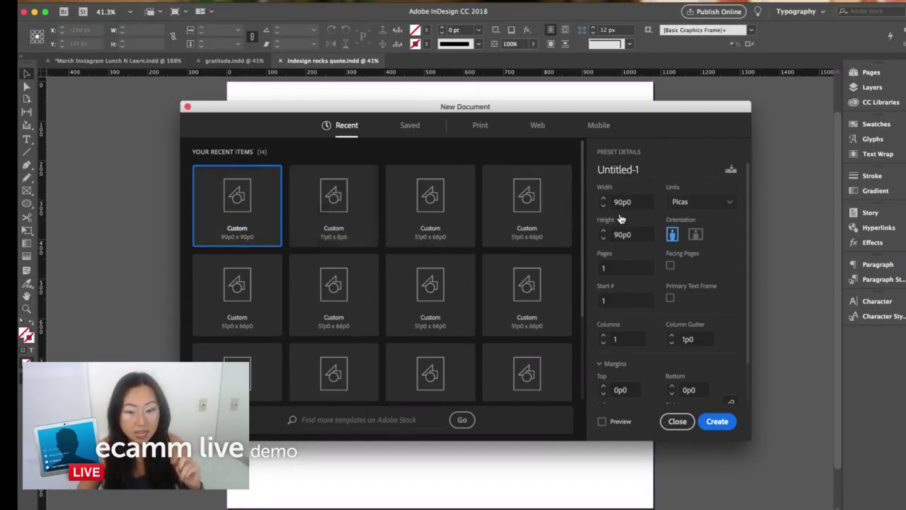
left_click_drag(623, 202, 695, 205)
left_click(722, 203)
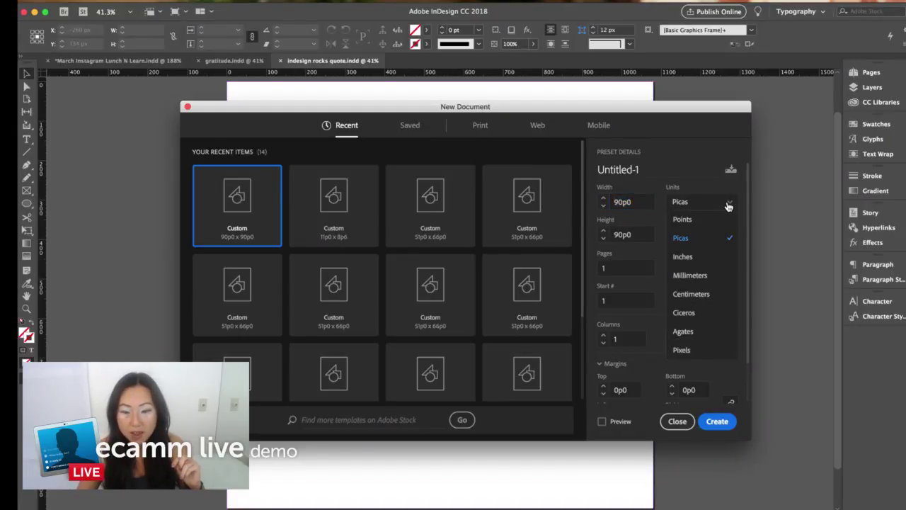
scroll(699, 348, "down", 1)
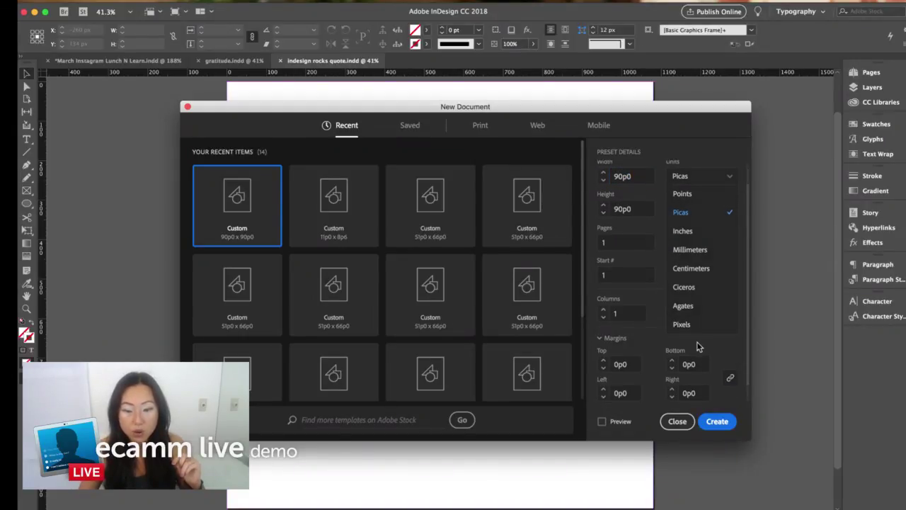
left_click(695, 325)
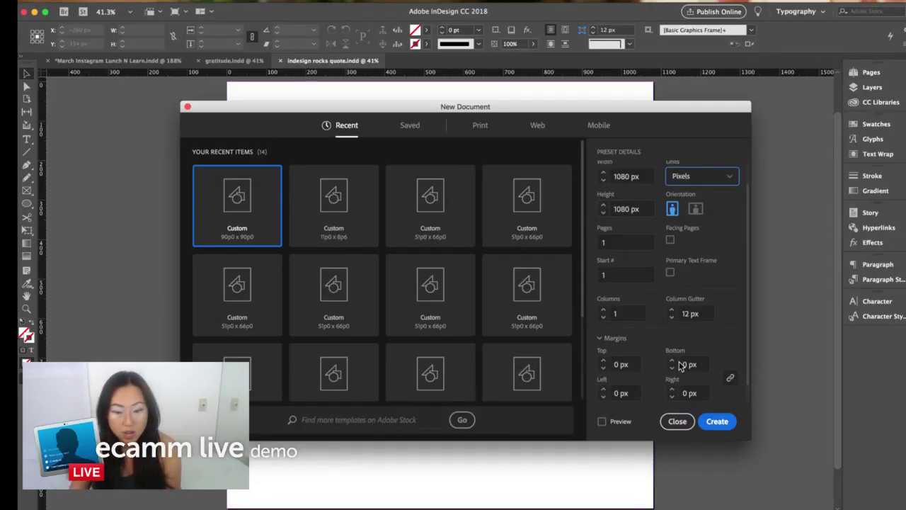
scroll(682, 365, "down", 2)
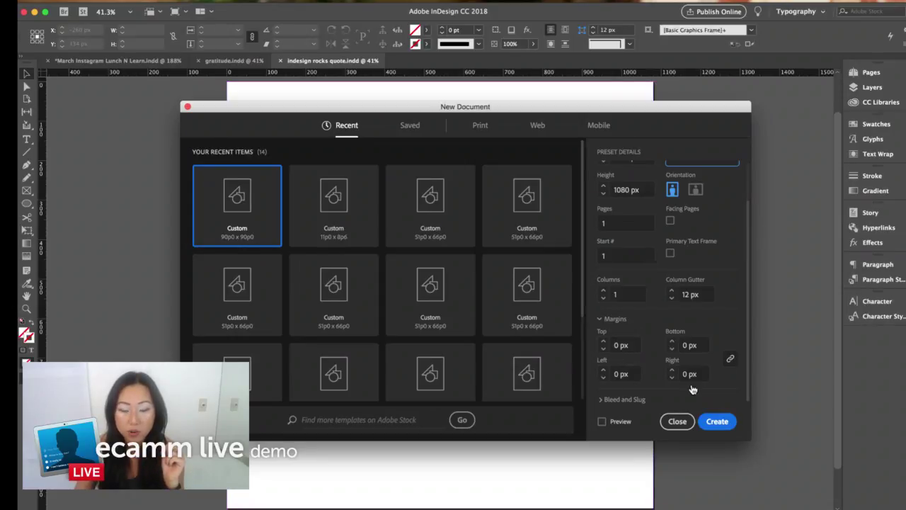
left_click(722, 422)
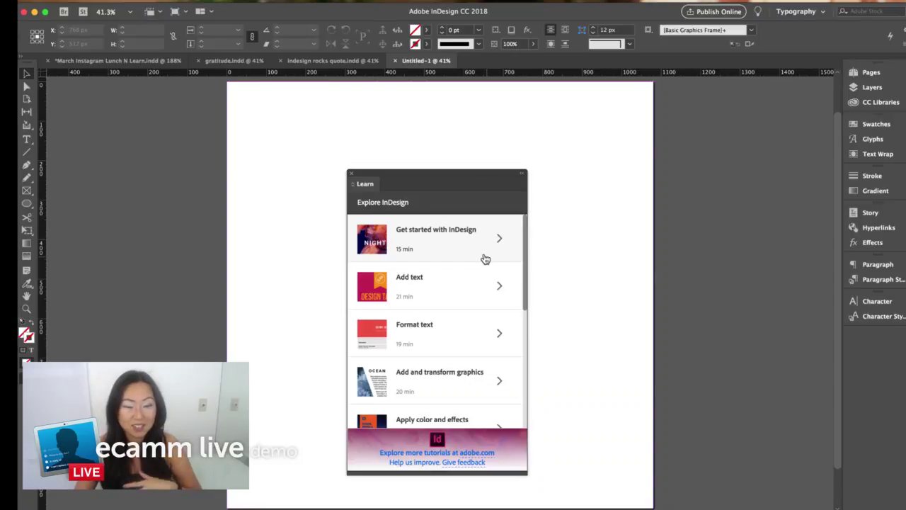
- Close the Learn panel and fit the blank square page in the window
left_click(351, 175)
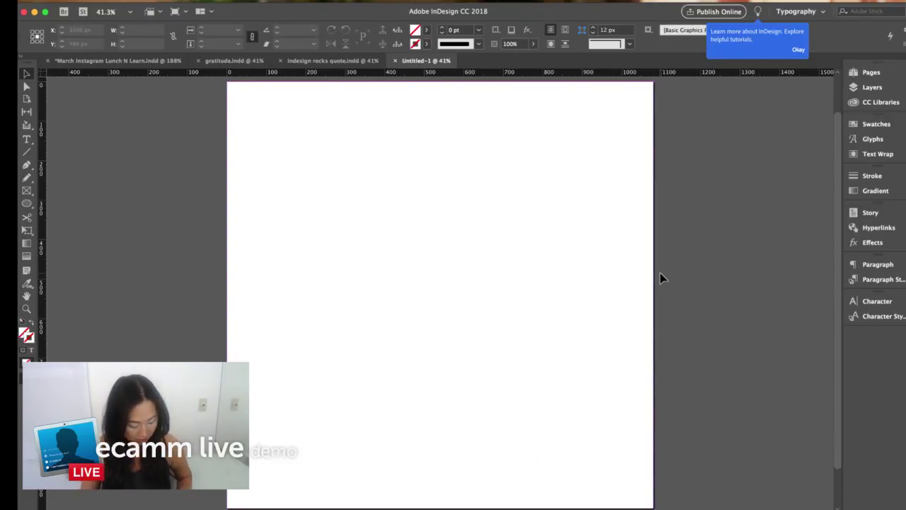
key("super+minus")
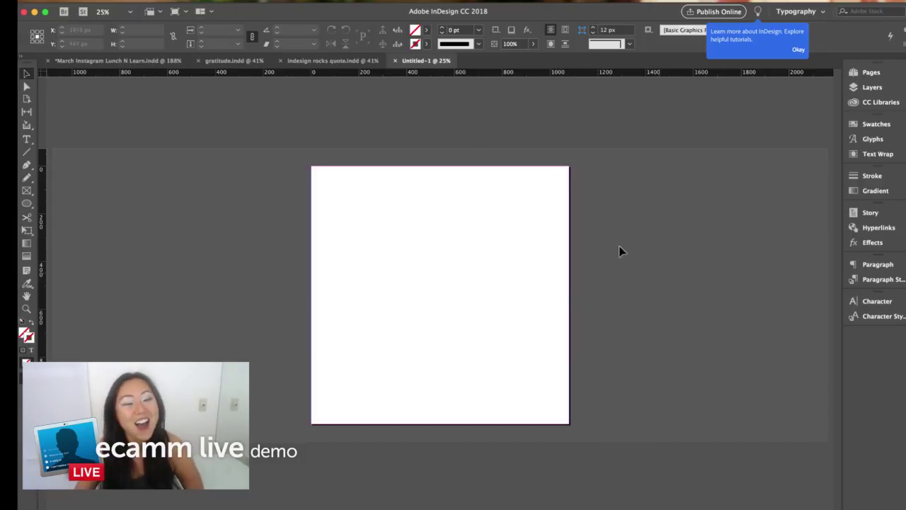
- Draw a wide text frame across the top of the page
left_click(26, 140)
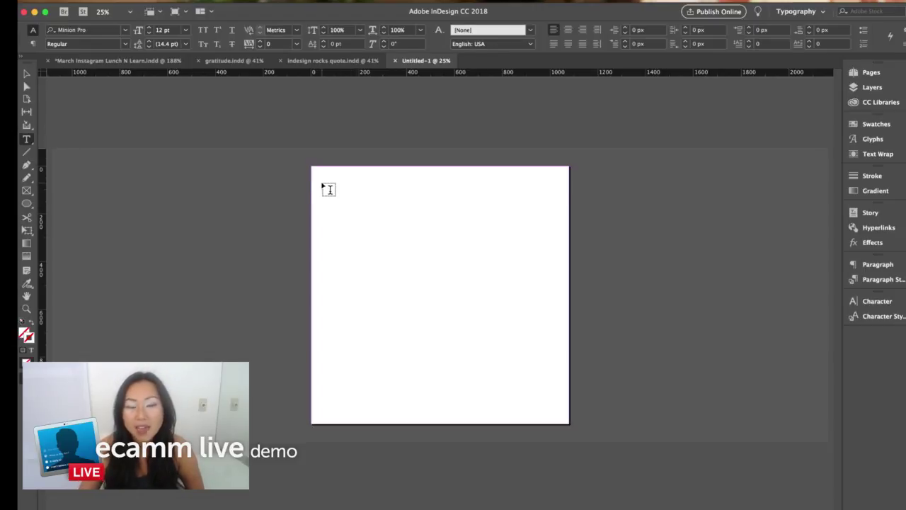
left_click_drag(323, 184, 560, 280)
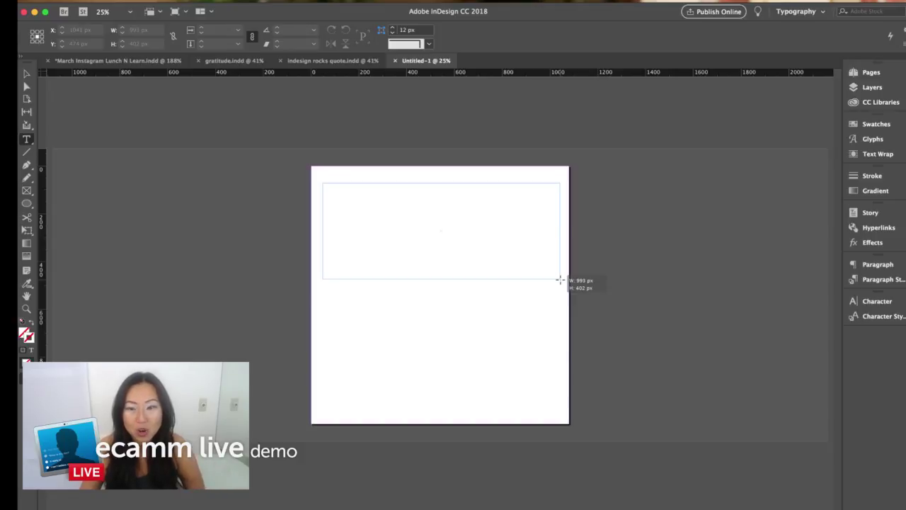
left_click_drag(560, 279, 560, 279)
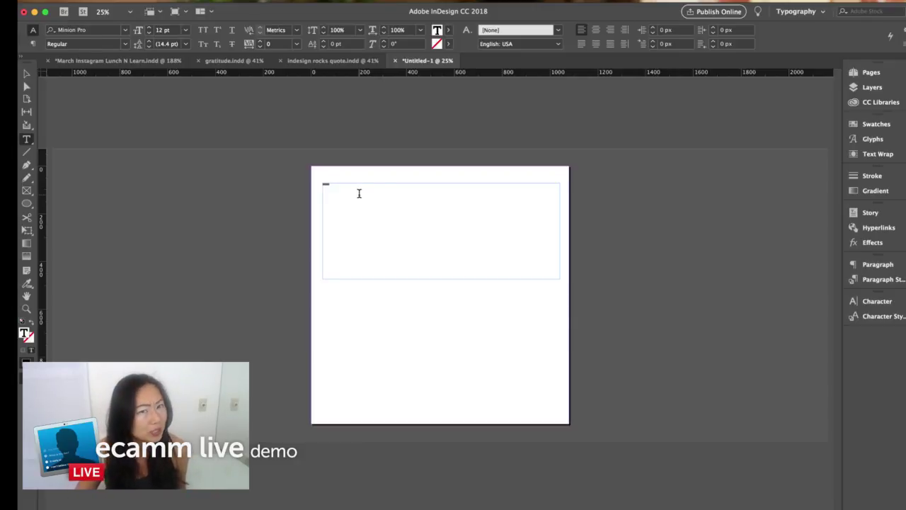
- Format the word pretty as 200 pt Didot, centred, and select its frame
key("super+a")
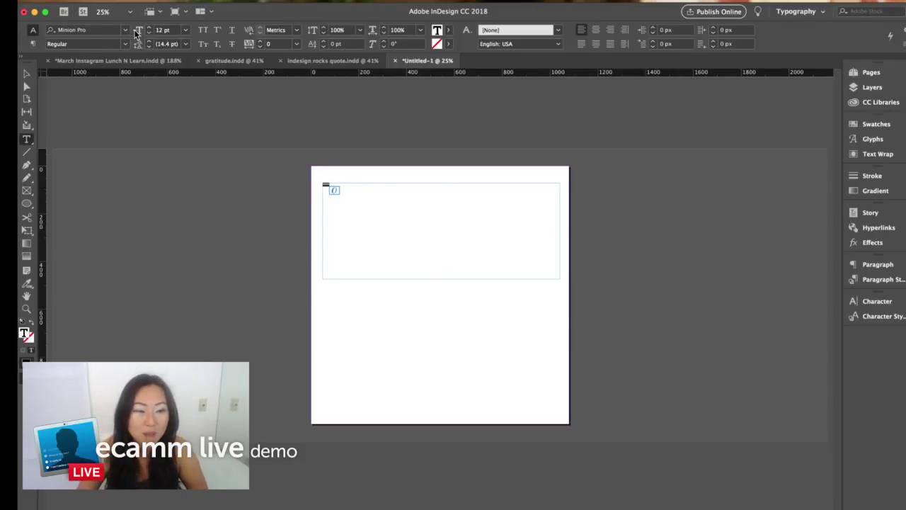
left_click(125, 31)
left_click(112, 62)
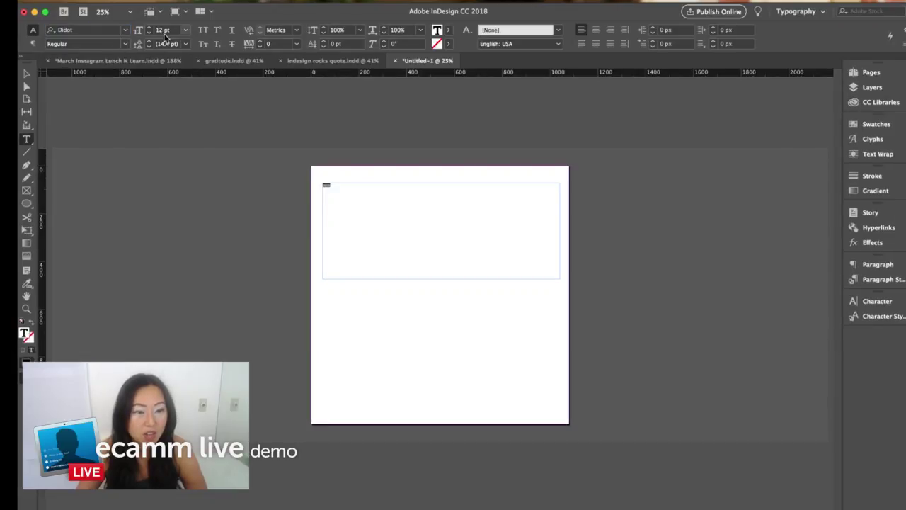
left_click(165, 31)
type("200")
key("Return")
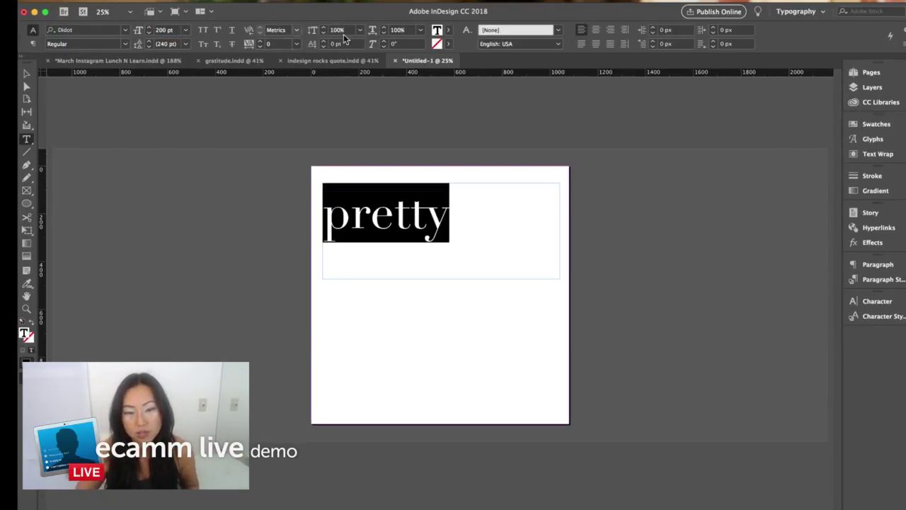
left_click(595, 30)
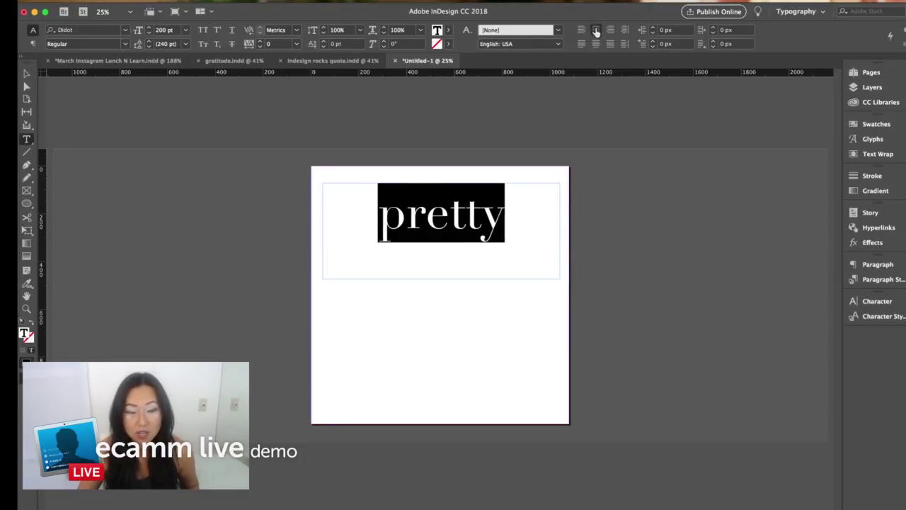
left_click(26, 75)
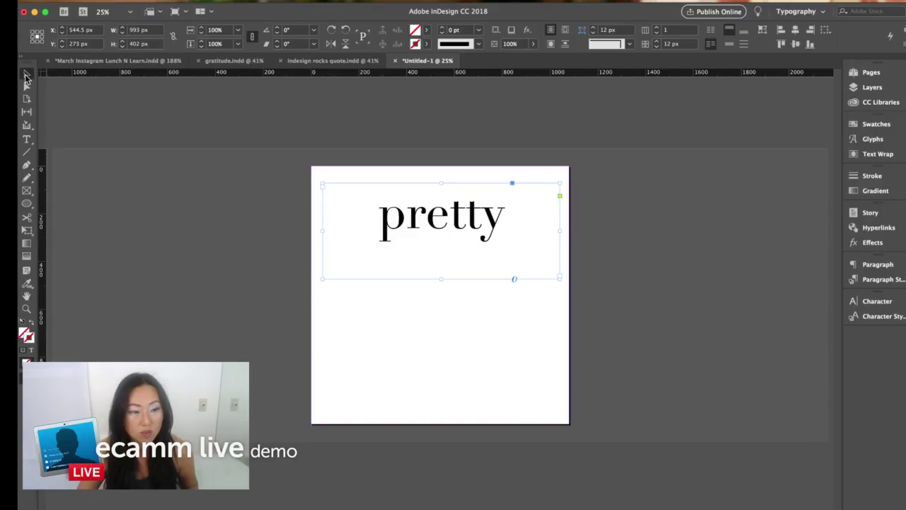
- Centre pretty vertically in its frame and convert it to outlines
left_click(729, 44)
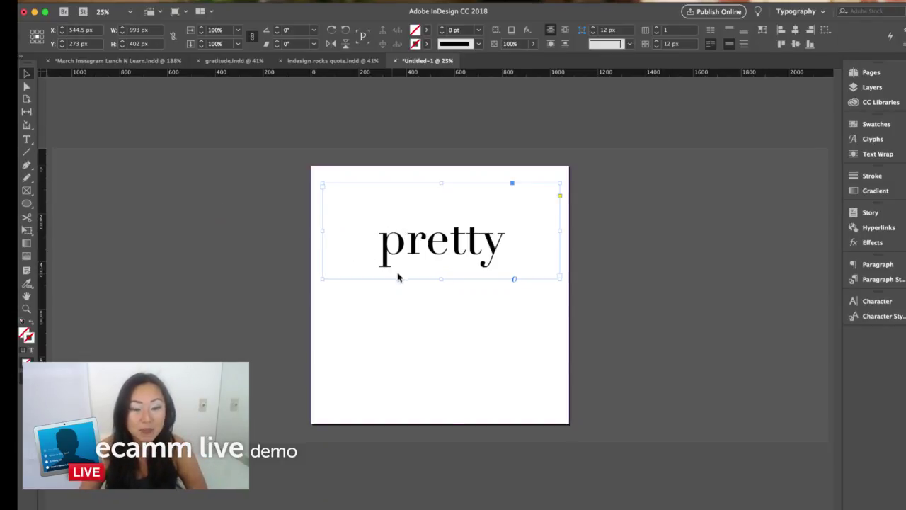
left_click(189, 1)
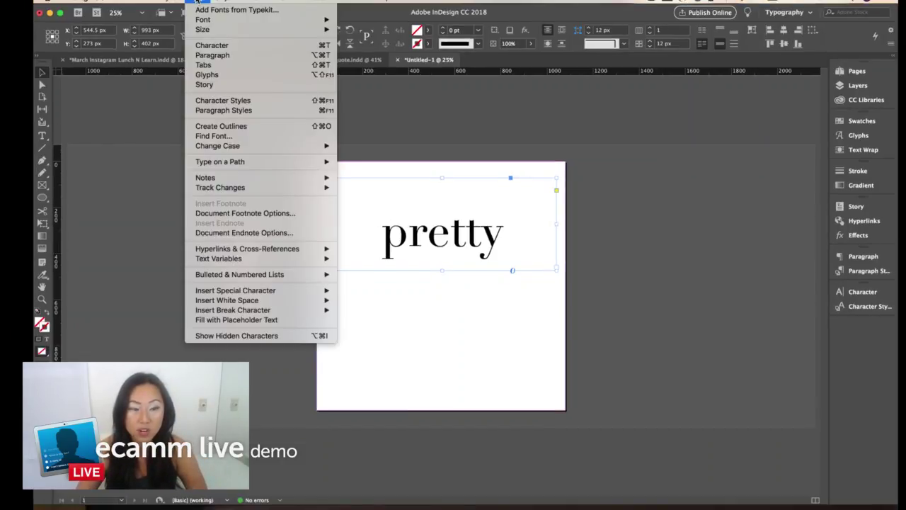
left_click(240, 128)
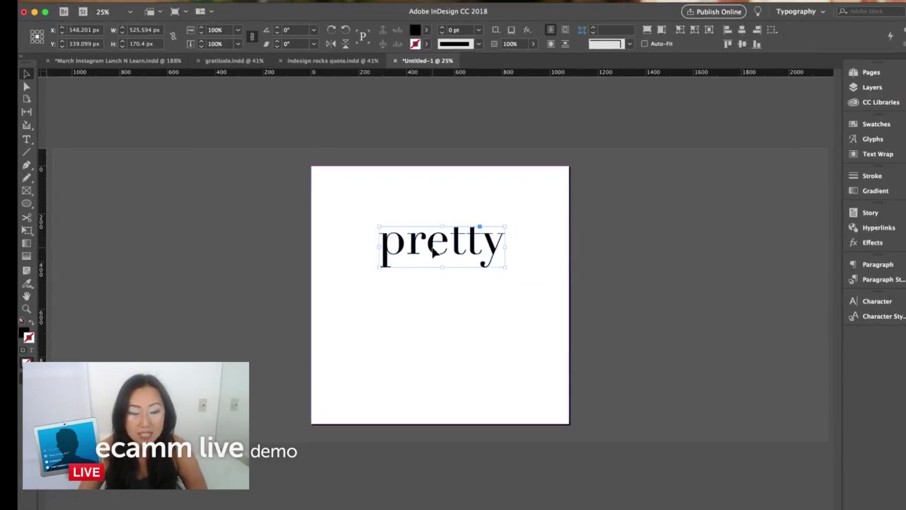
- Inspect the outlined letters' anchor points, then deselect pretty
left_click(26, 86)
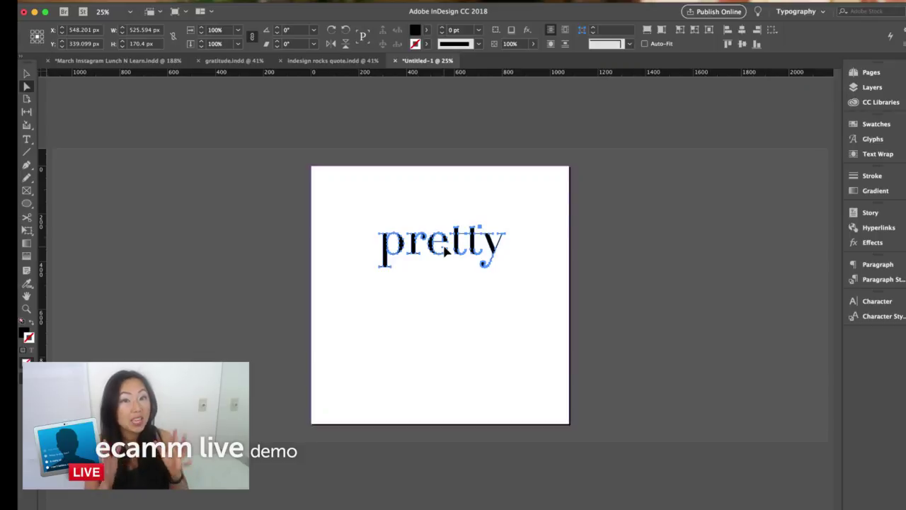
left_click(27, 138)
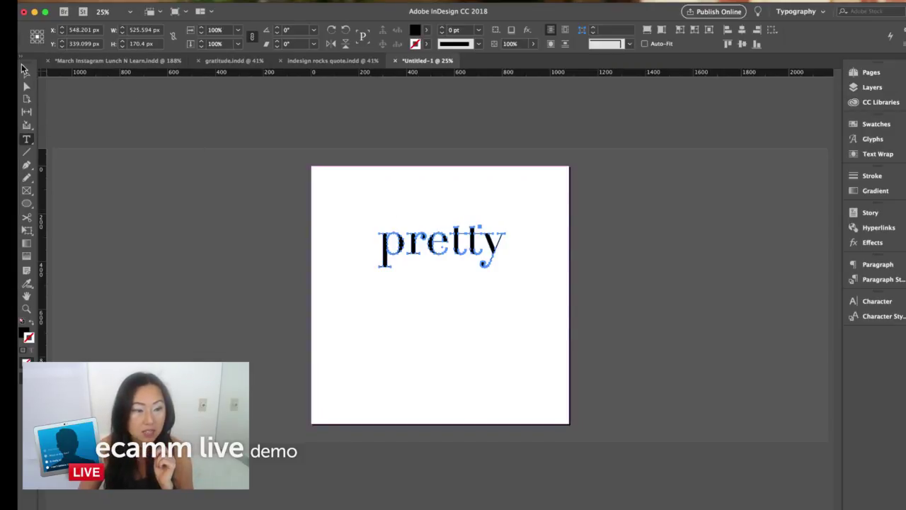
left_click(26, 74)
left_click(323, 187)
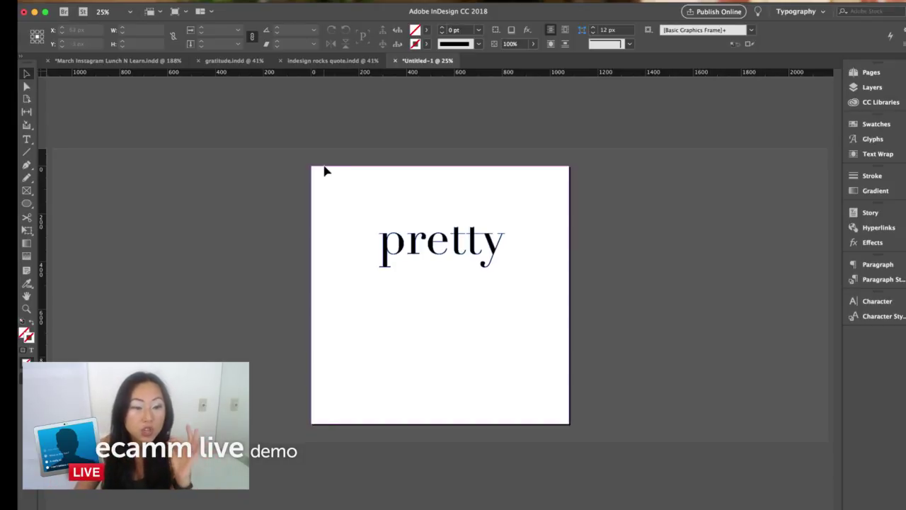
- Load Rose Glory.jpg from the Glittering folder for placing
left_click(107, 2)
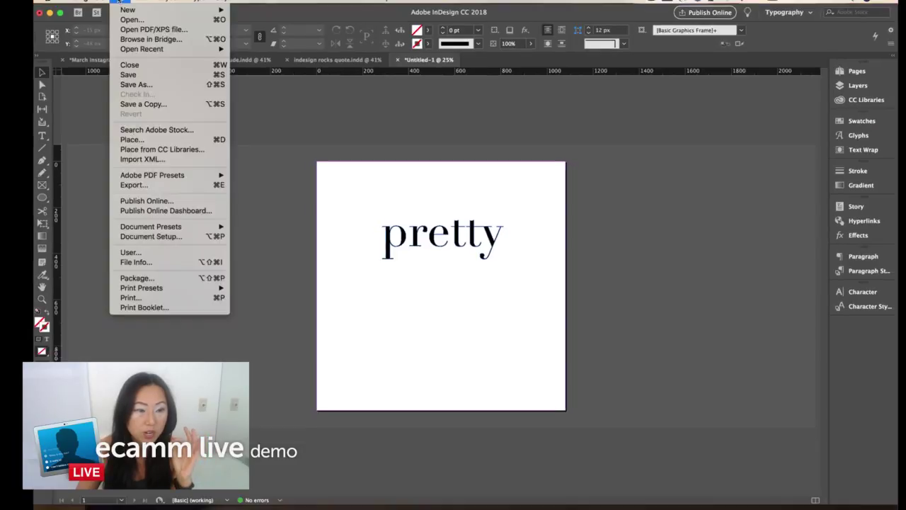
left_click(147, 140)
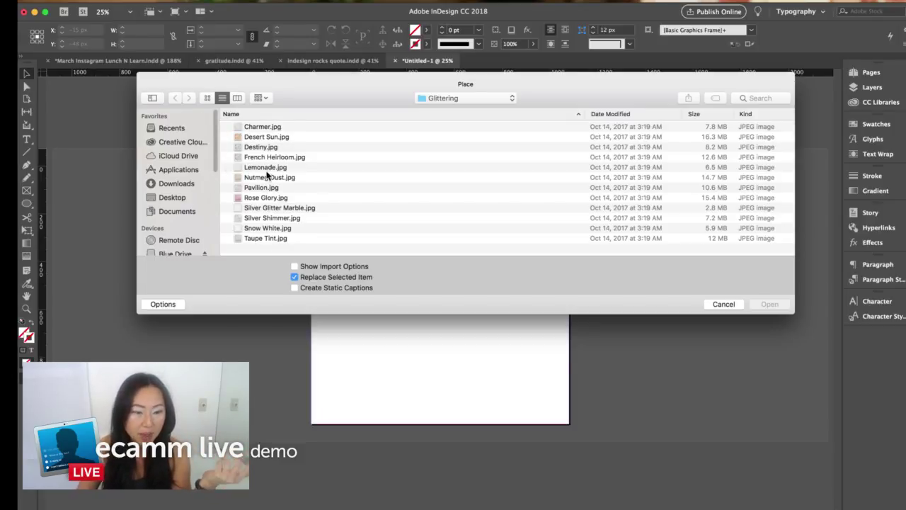
left_click(207, 98)
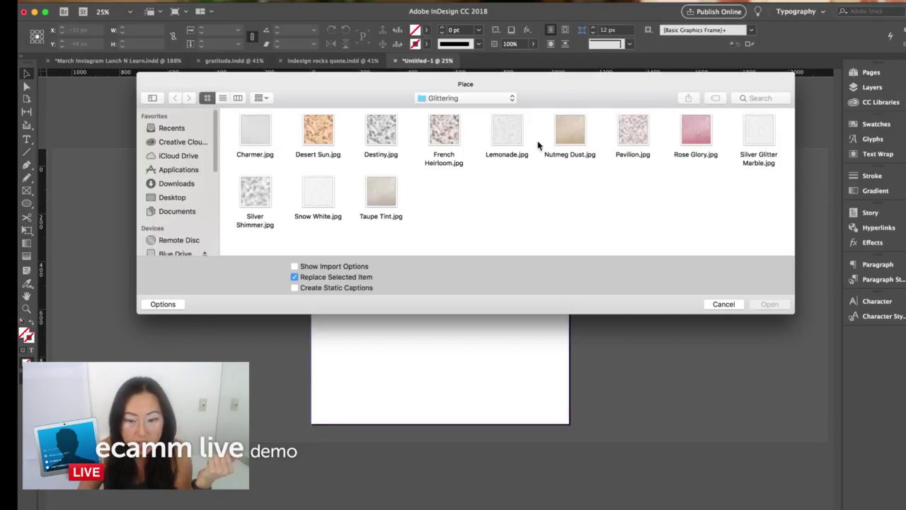
left_click(701, 132)
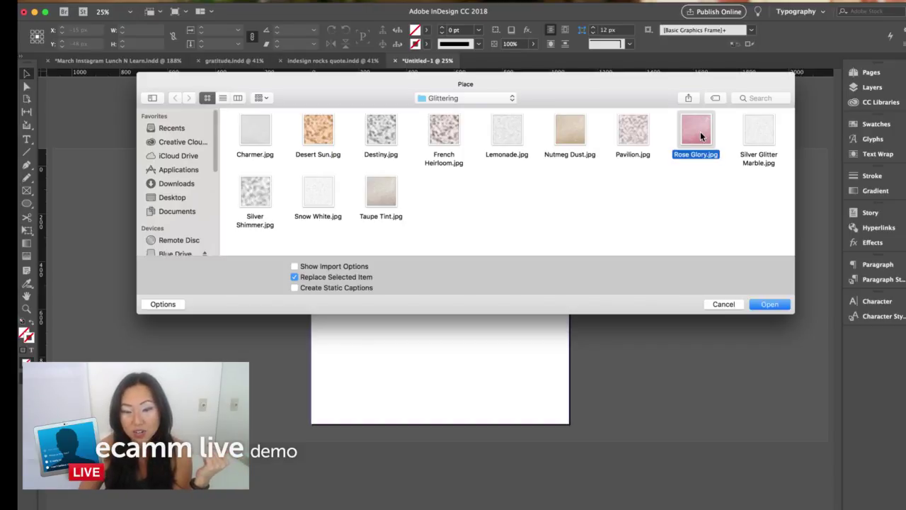
left_click(771, 304)
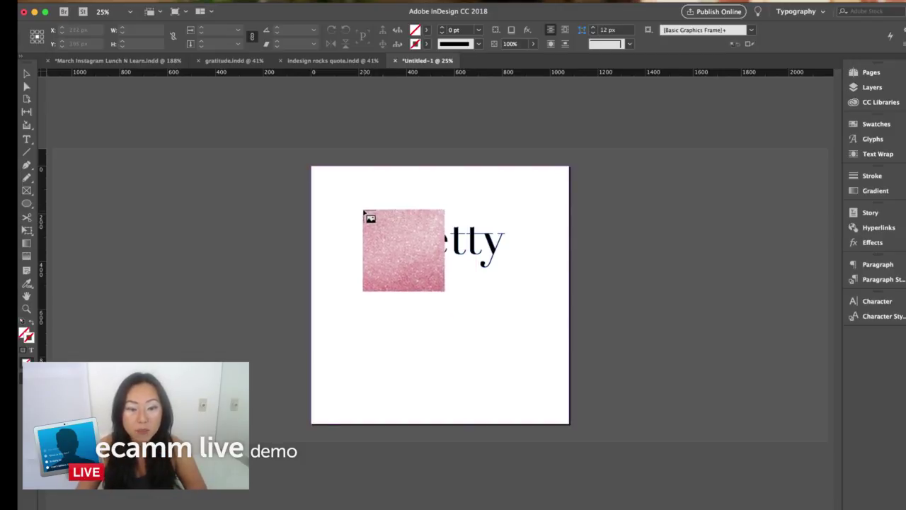
- Place the Rose Glory glitter image as a square over 'pretty', then cut it away
left_click_drag(359, 206, 512, 290)
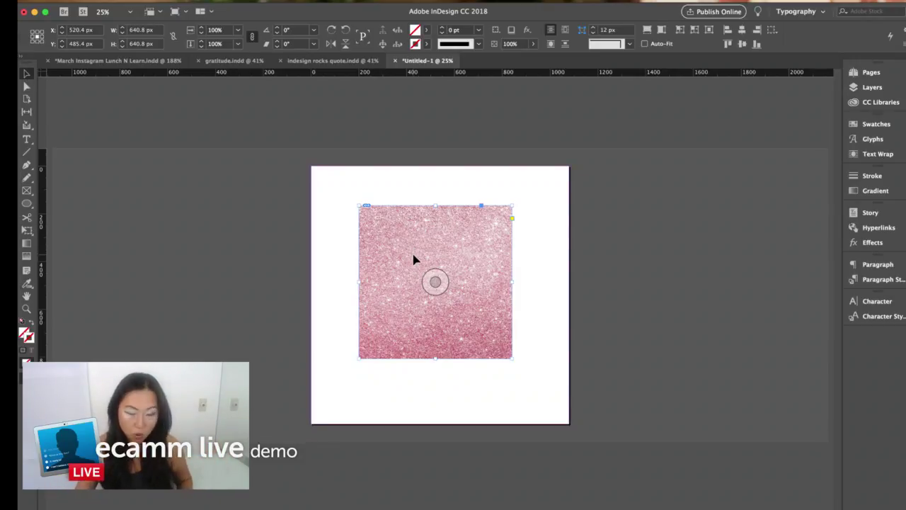
key("Delete")
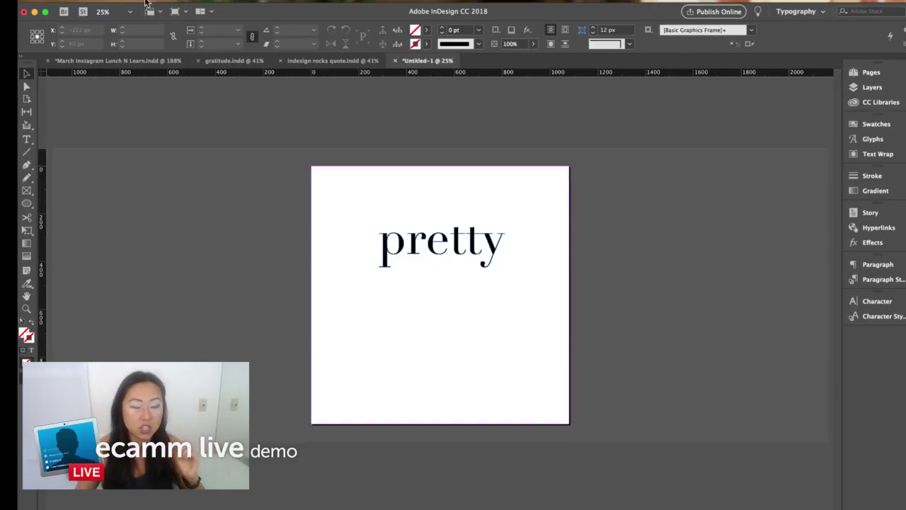
- Paste the Rose Glory glitter inside the outlined 'pretty' letters with Paste Into, then deselect
left_click(160, 2)
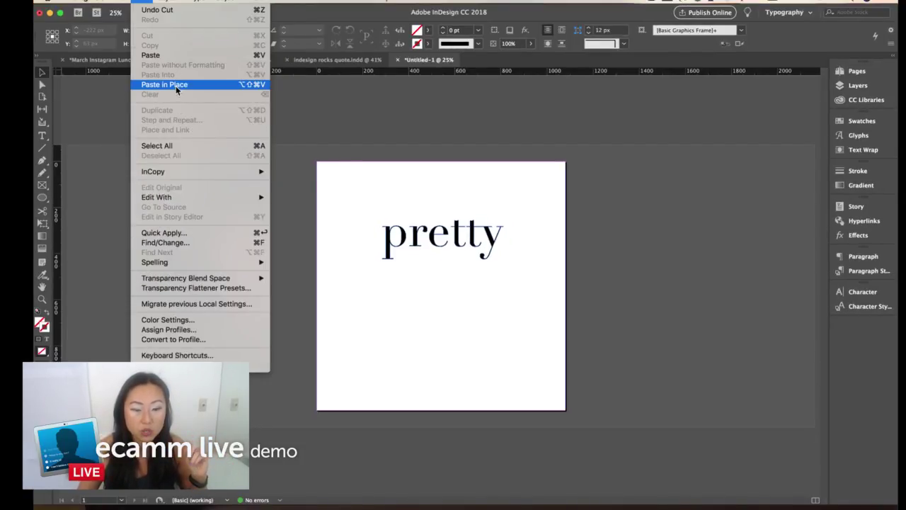
mouse_move(169, 3)
key("Escape")
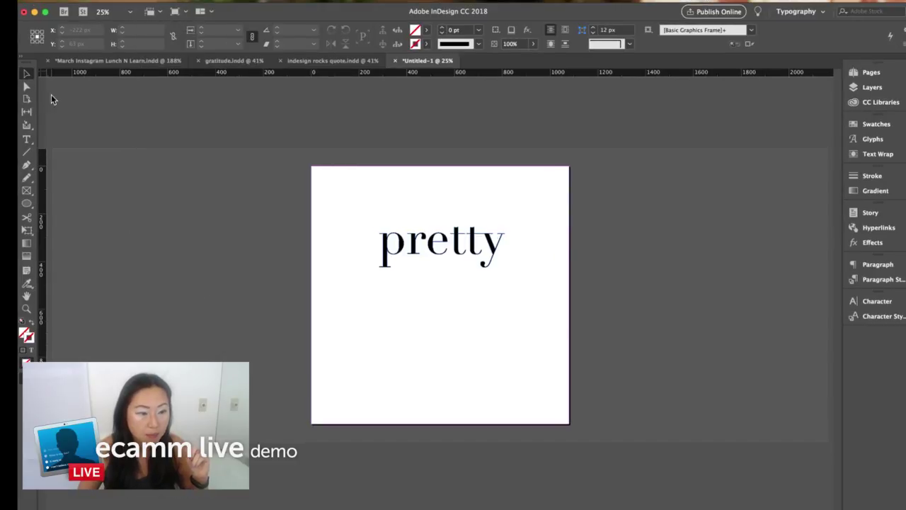
left_click(42, 85)
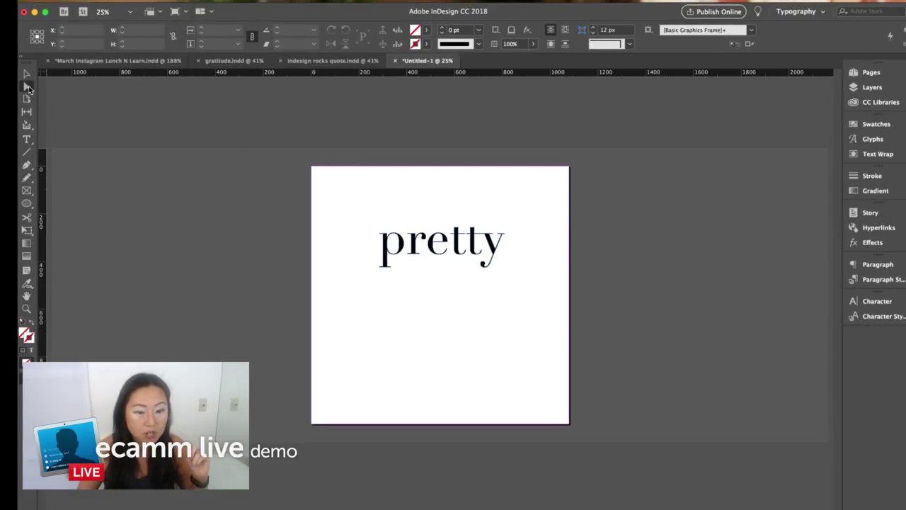
left_click(388, 255)
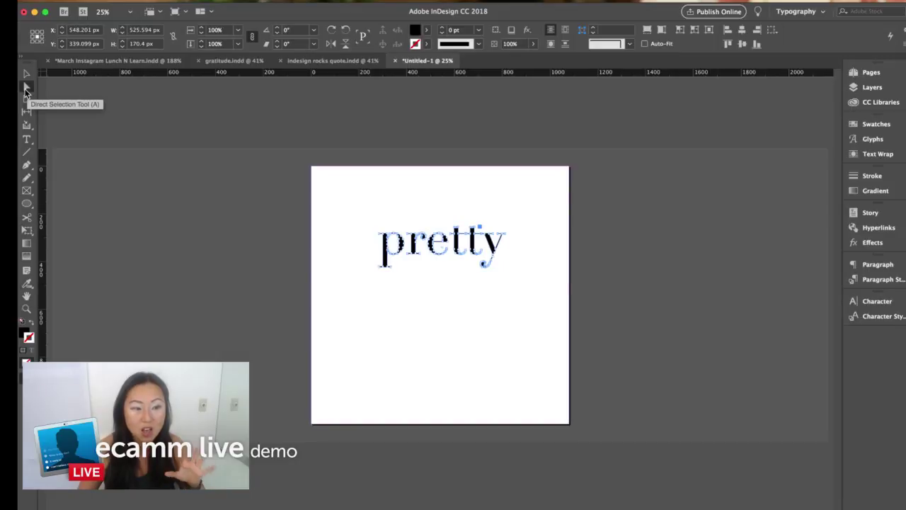
left_click(26, 87)
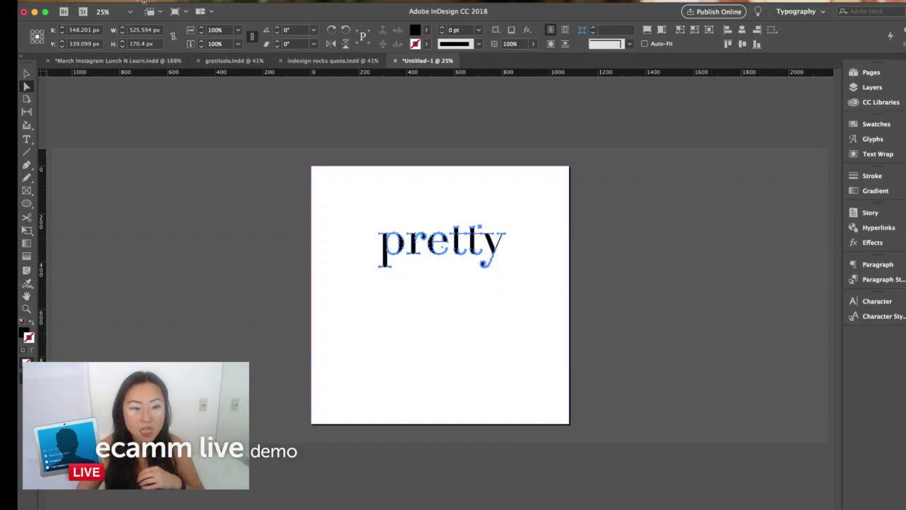
left_click(134, 1)
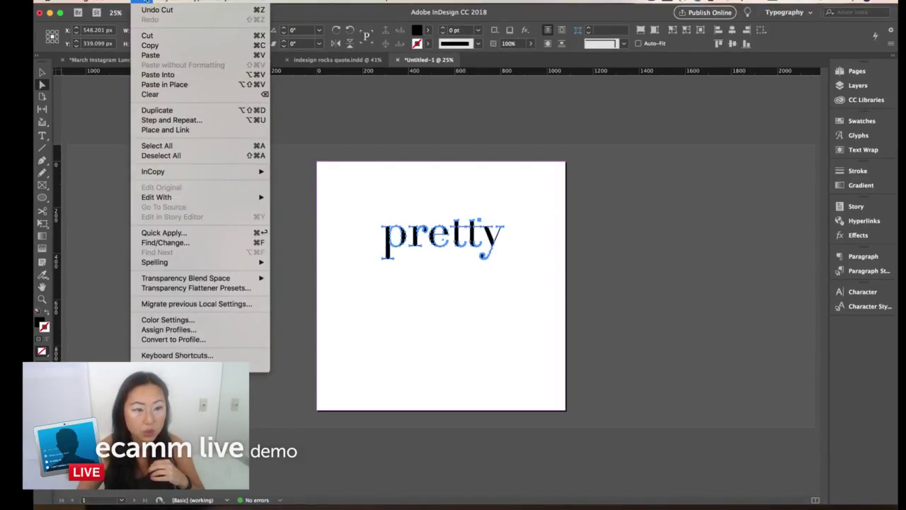
left_click(170, 77)
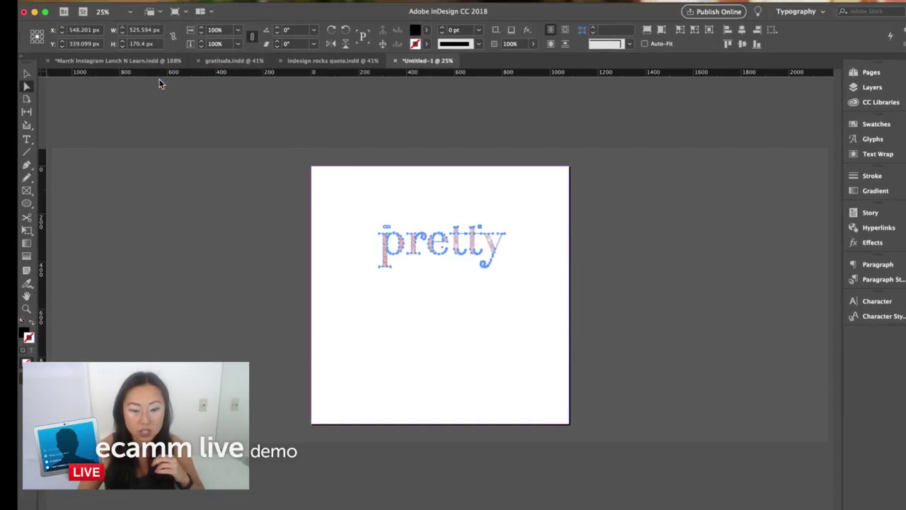
left_click(26, 74)
left_click(361, 207)
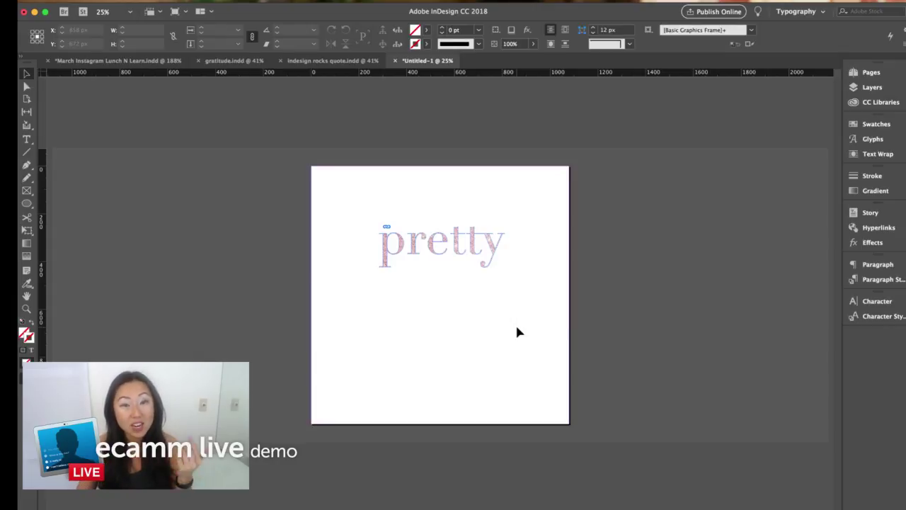
- Draw a wide text frame below 'pretty' set to Northwell, 350 pt, centre-aligned
left_click(26, 139)
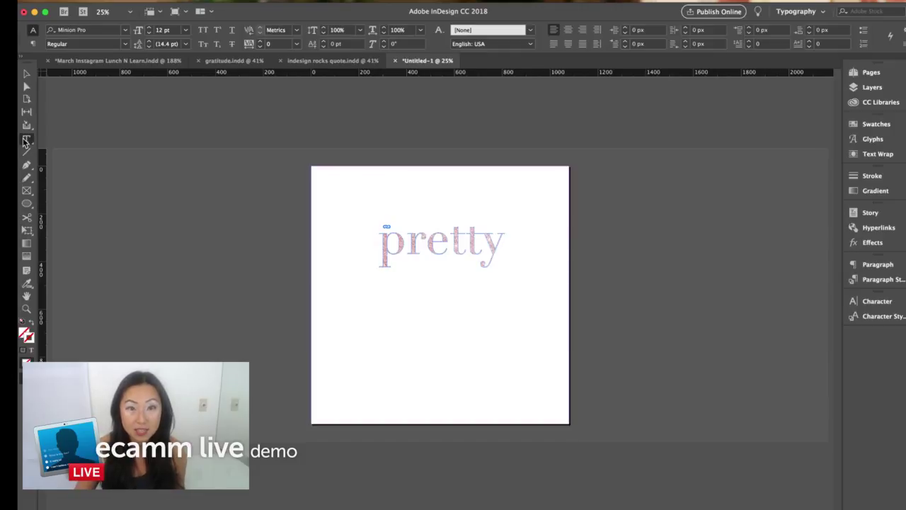
left_click(333, 293)
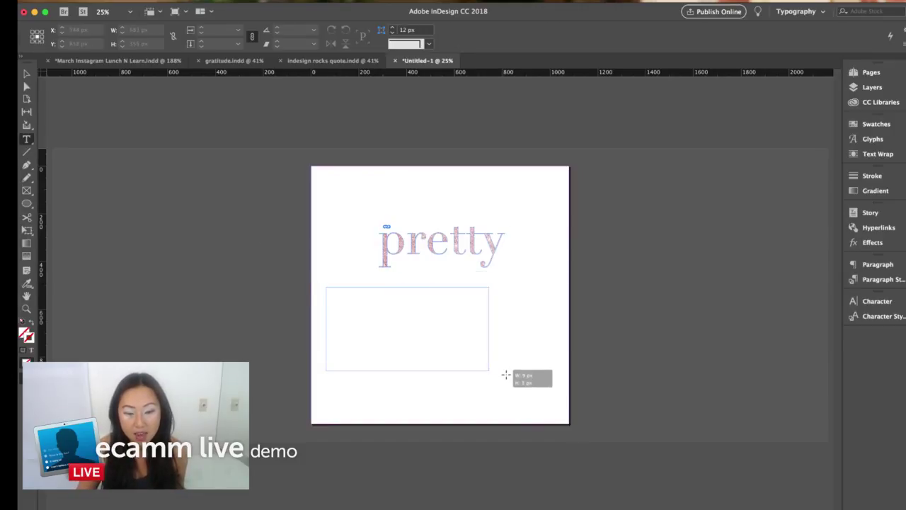
left_click_drag(506, 375, 556, 377)
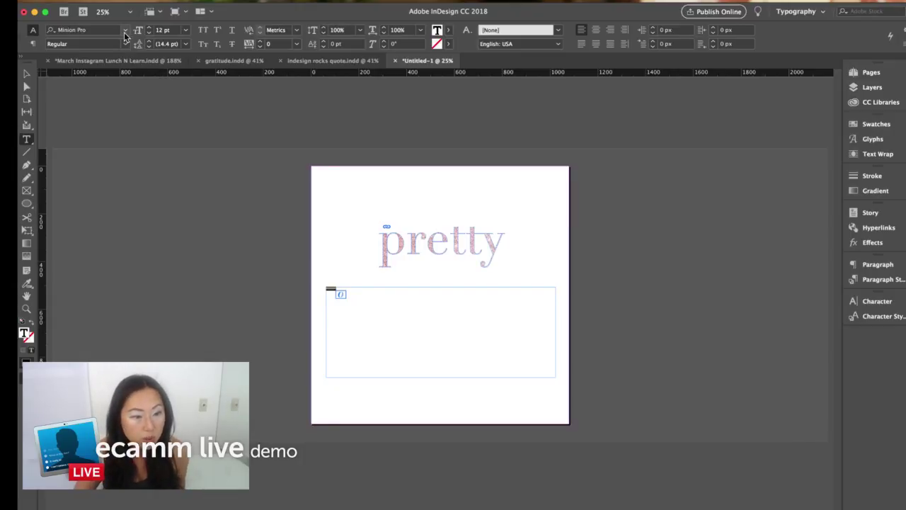
left_click(126, 30)
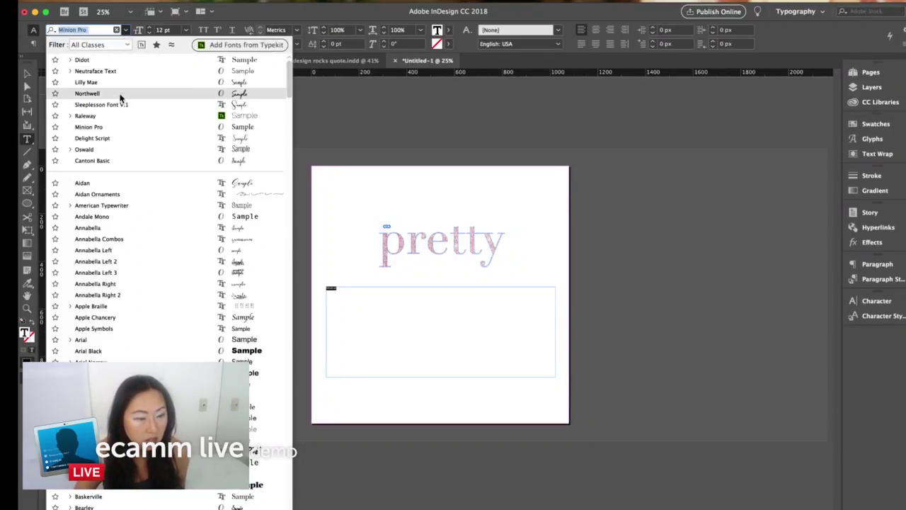
left_click(122, 94)
left_click(139, 29)
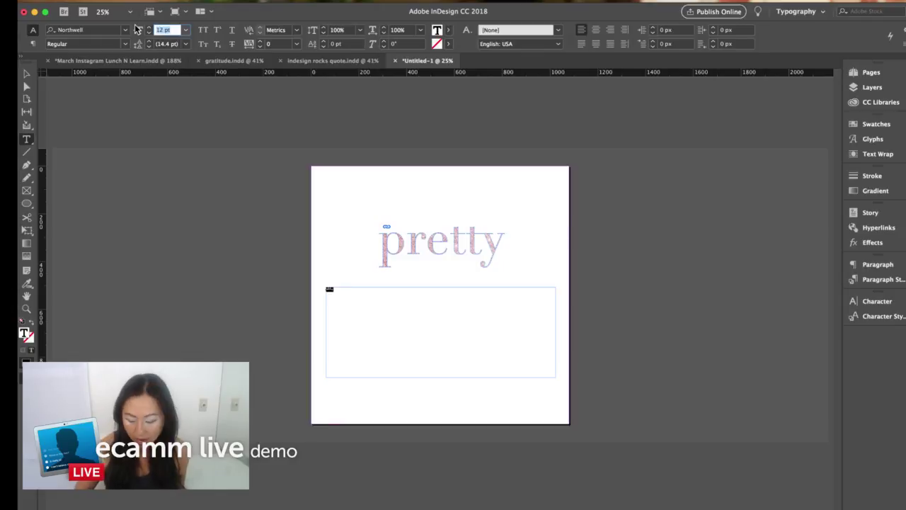
type("400")
key("Return")
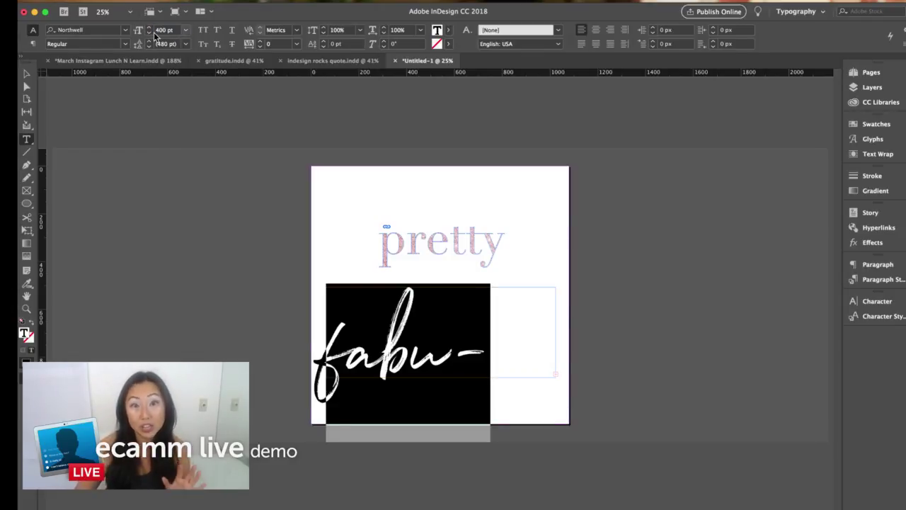
left_click(173, 30)
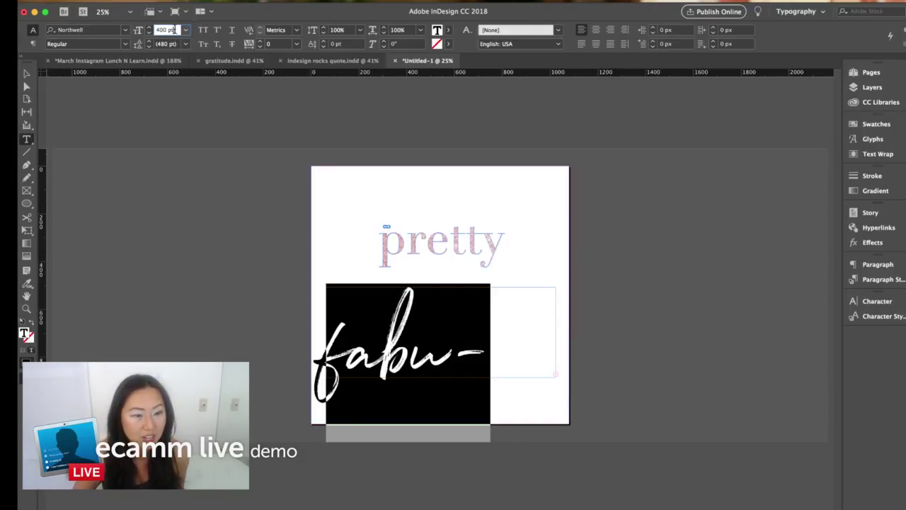
type("350")
key("Return")
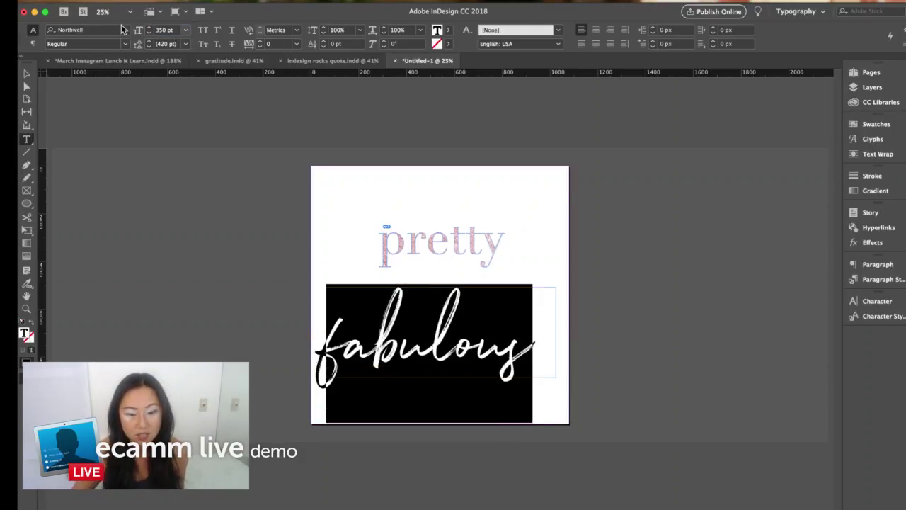
left_click(597, 31)
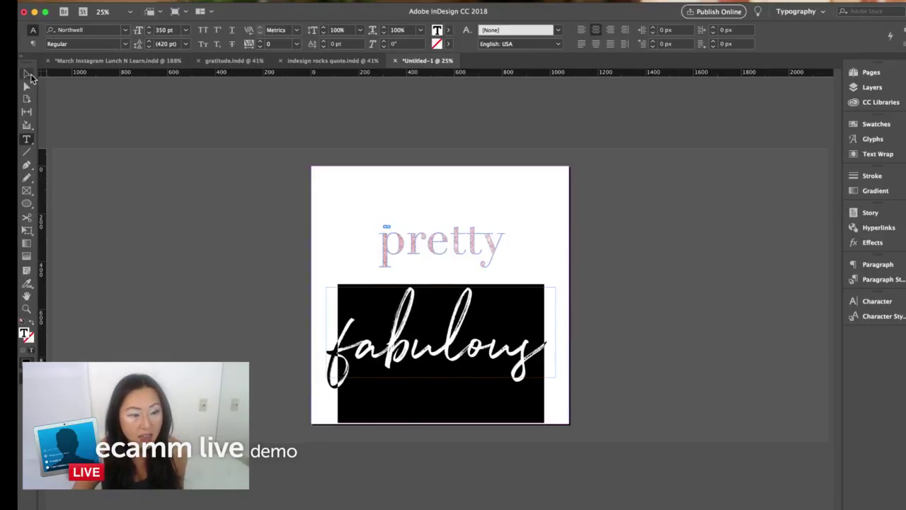
- Align 'pretty' and 'fabulous' on horizontal centres, nudge them slightly right, then reselect 'fabulous'
left_click(27, 74)
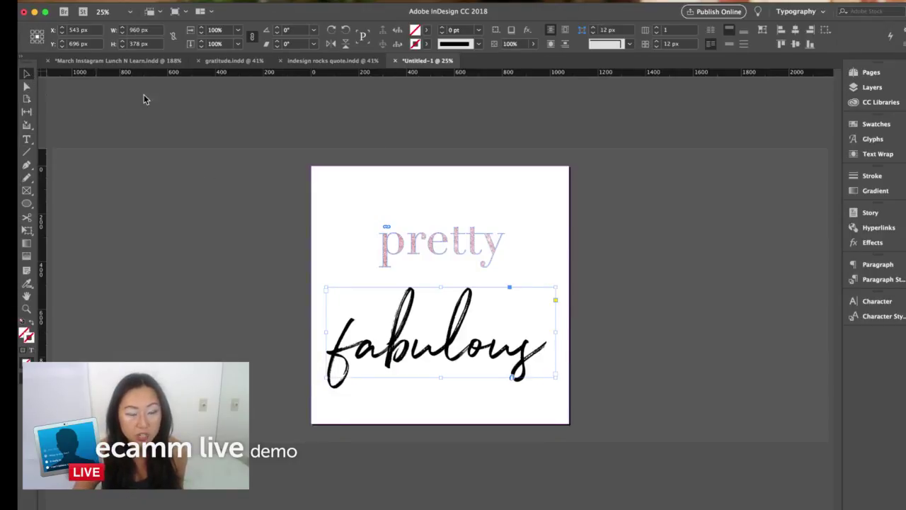
left_click(730, 44)
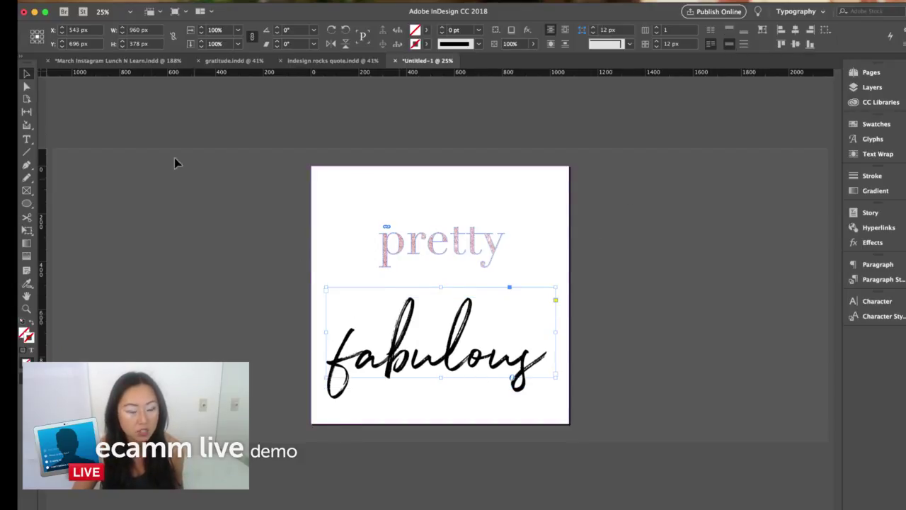
left_click(441, 258)
key("super+alt+bracketleft")
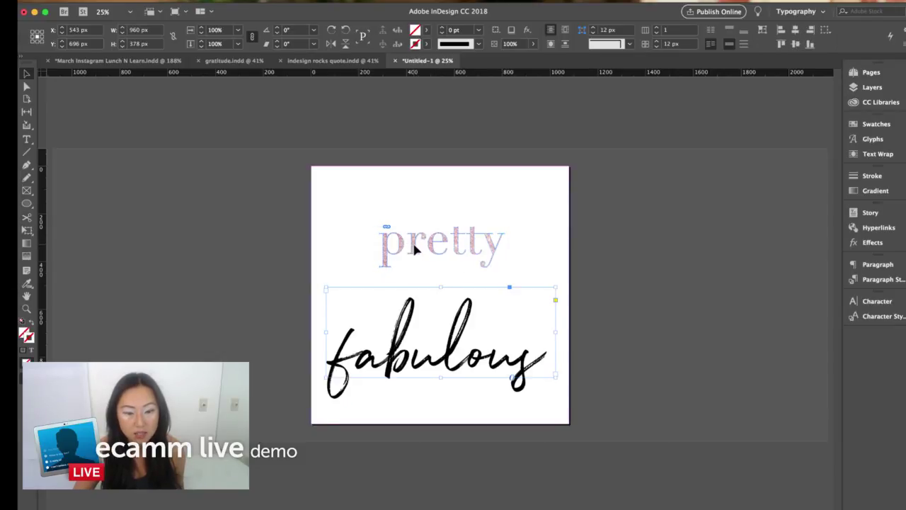
left_click(416, 257, "shift")
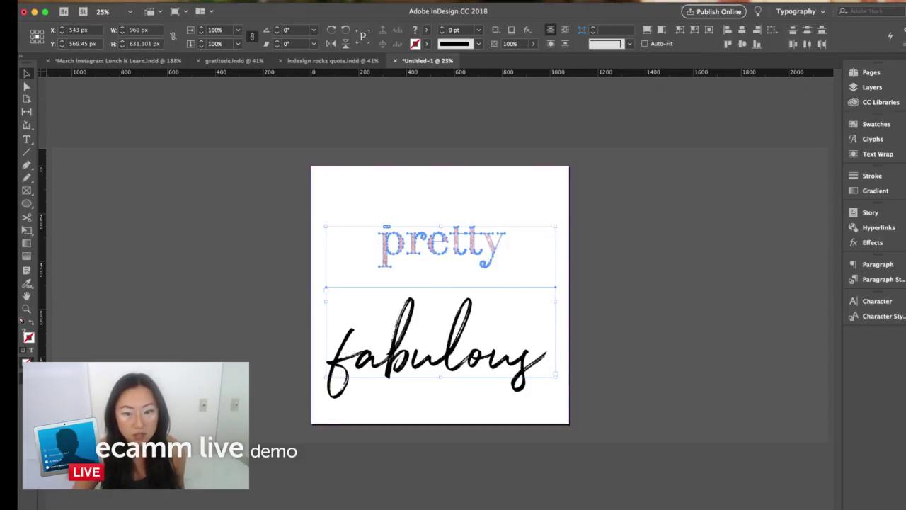
left_click(742, 33)
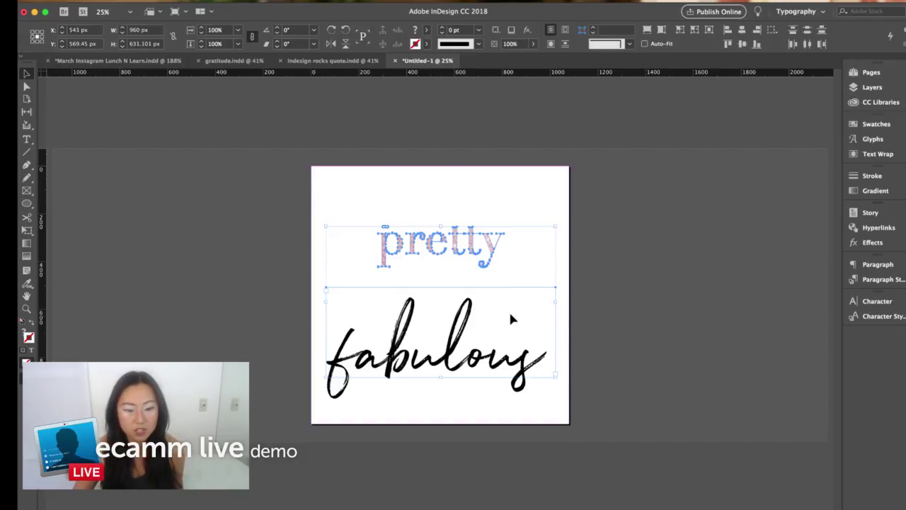
left_click_drag(510, 309, 510, 308)
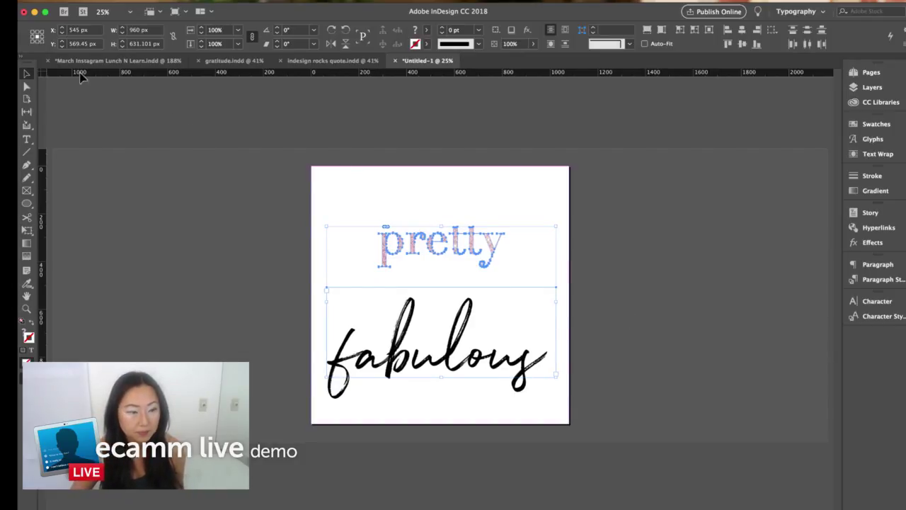
left_click(264, 170)
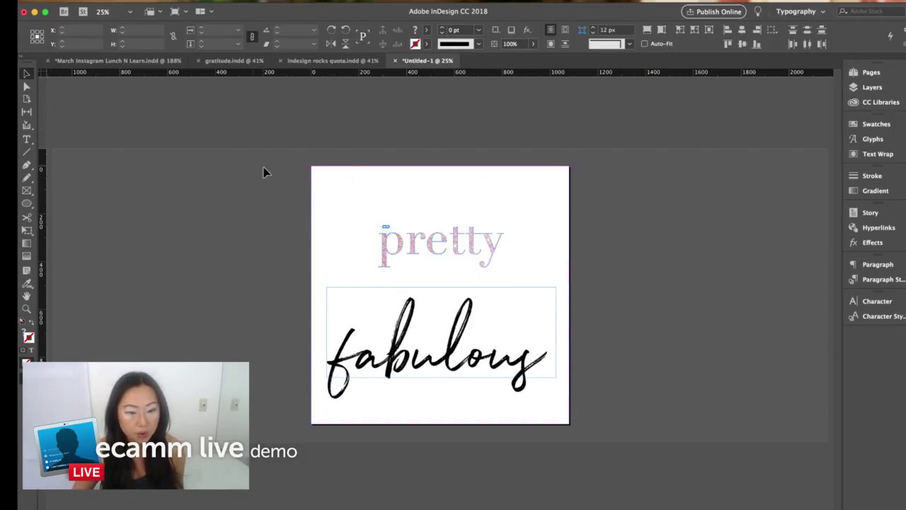
left_click(395, 365)
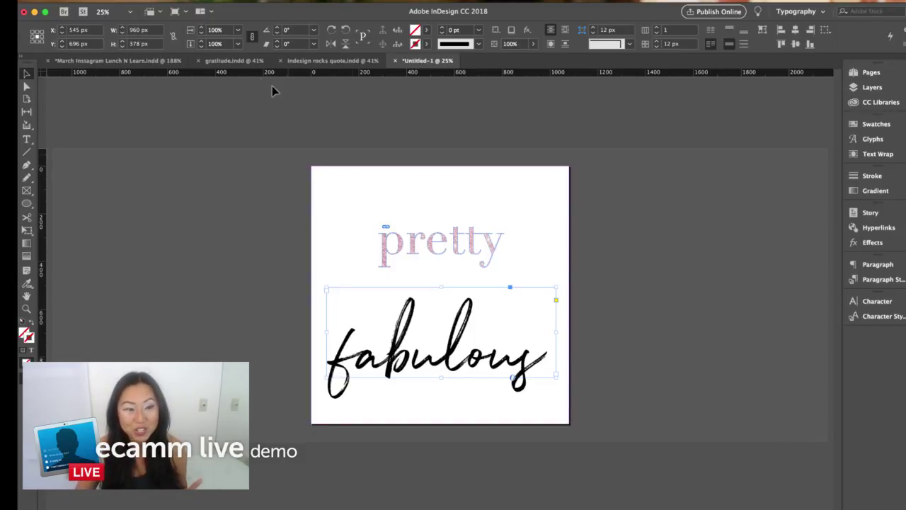
- Convert the 'fabulous' frame to outlines via Type > Create Outlines, then deselect
left_click(190, 2)
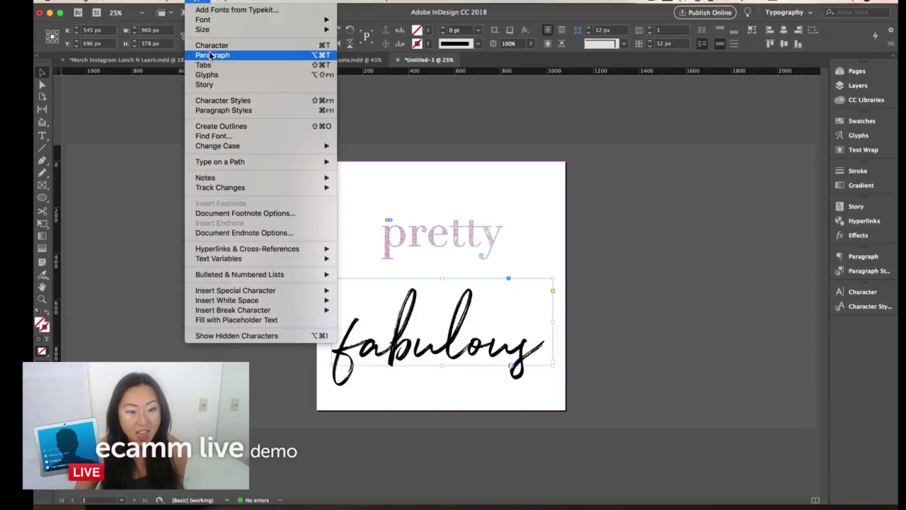
left_click(226, 127)
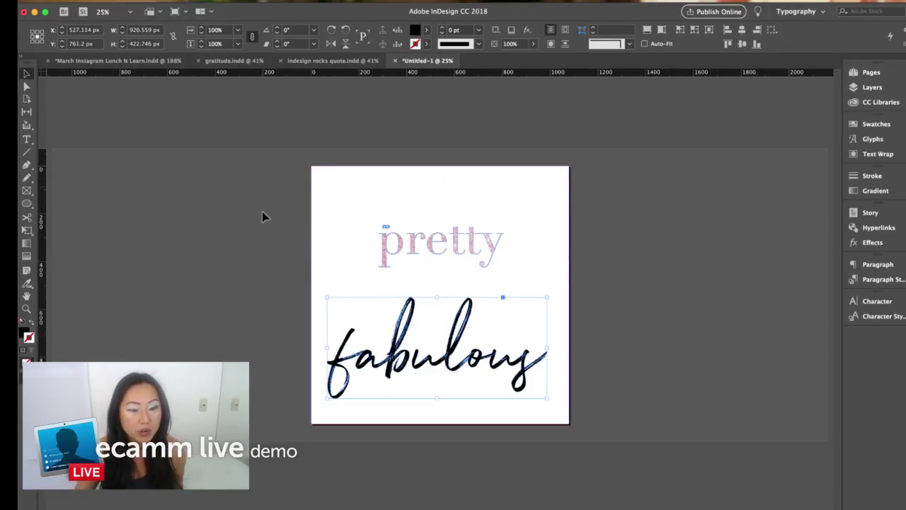
left_click(164, 273)
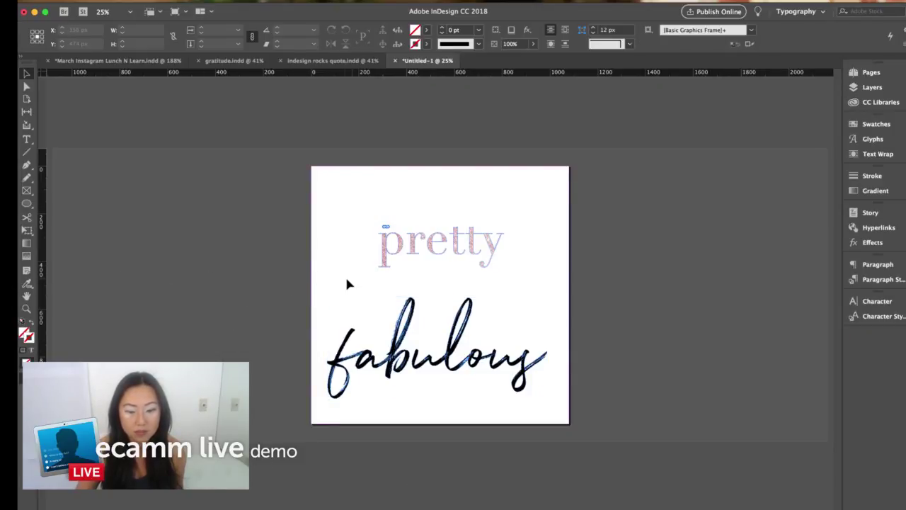
- Place Taupe Tint.jpg from the Glittering folder in a large frame over 'fabulous'
left_click(122, 2)
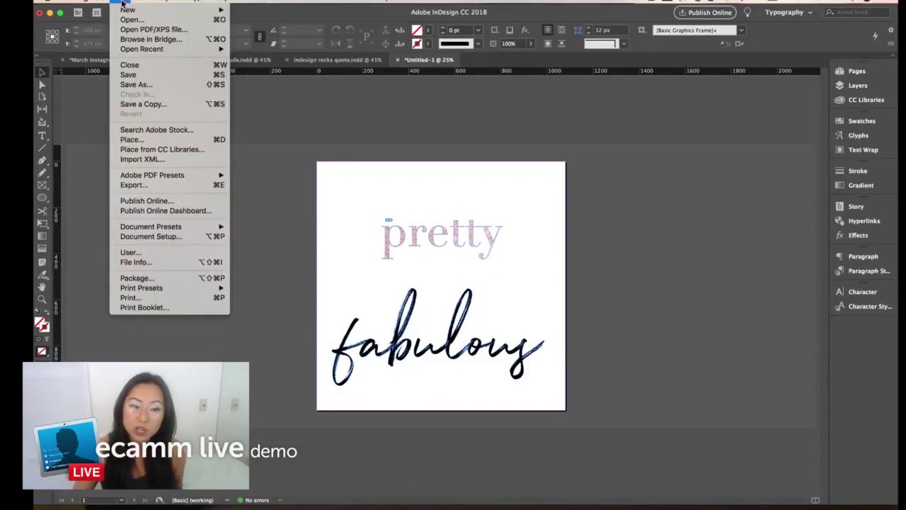
left_click(150, 139)
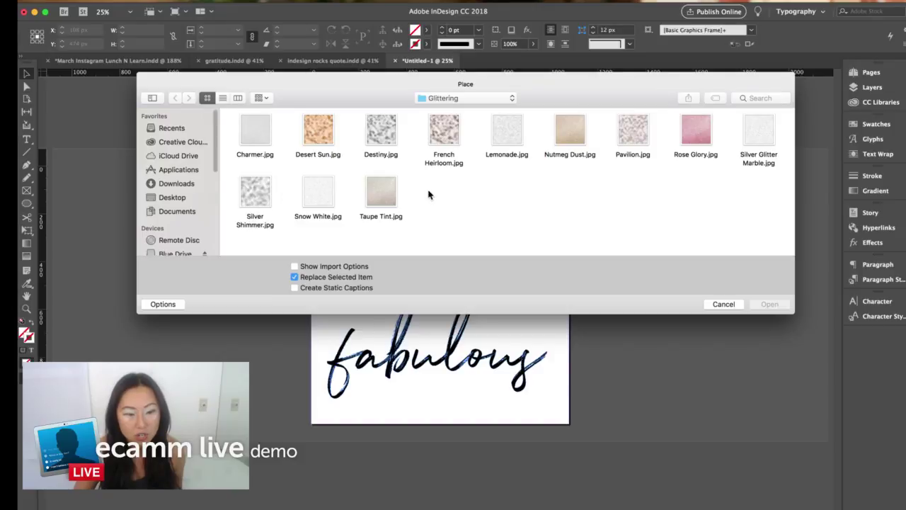
left_click(376, 189)
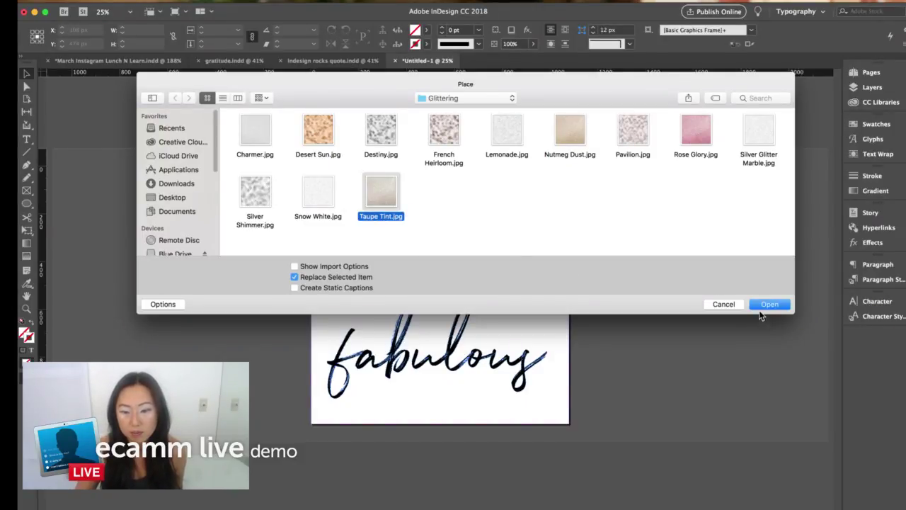
left_click(769, 305)
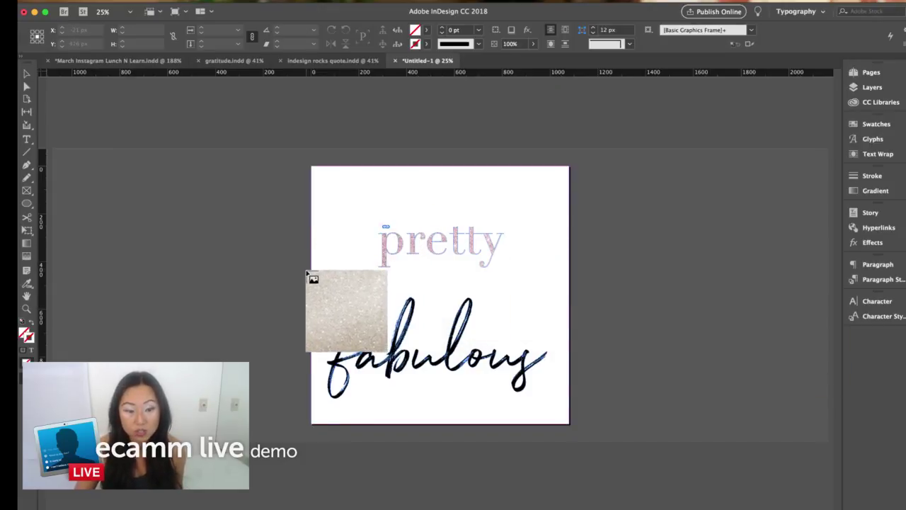
left_click_drag(307, 273, 558, 401)
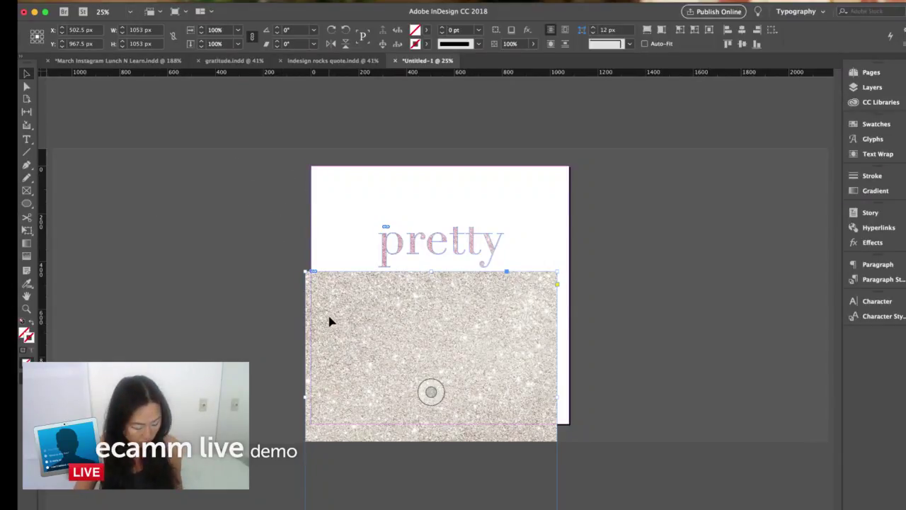
- Cut the Taupe Tint image and paste it inside the outlined 'fabulous' letters
key("super+x")
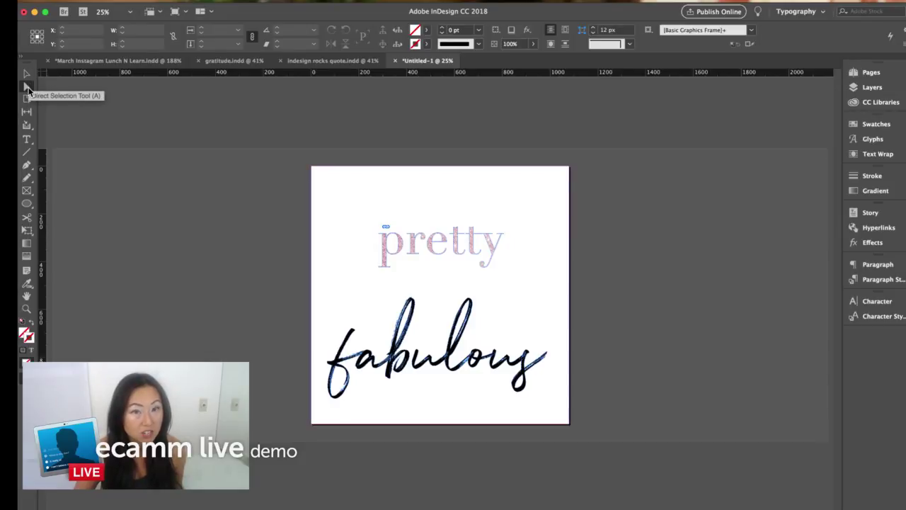
left_click(27, 87)
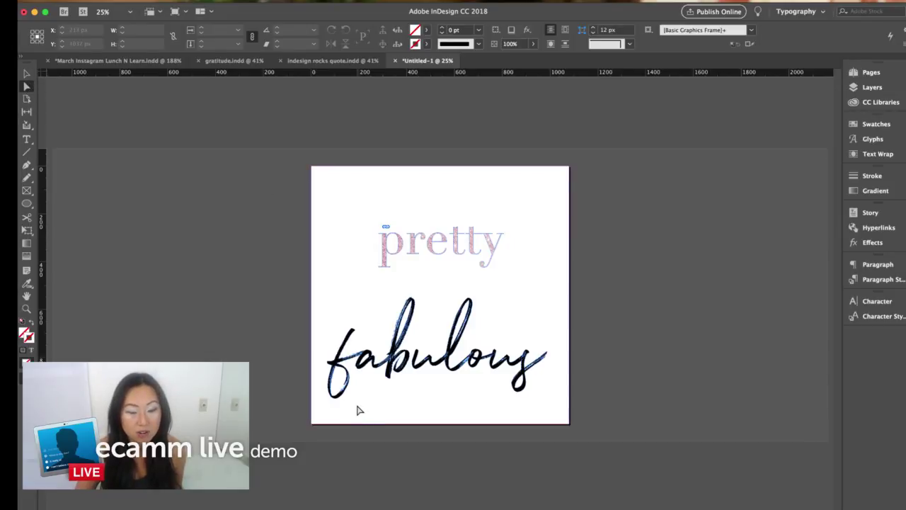
left_click(390, 361)
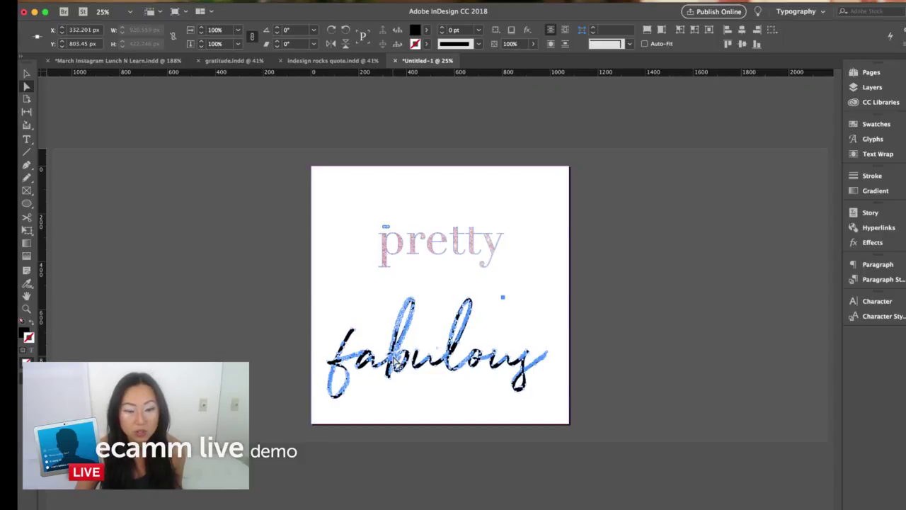
left_click(134, 3)
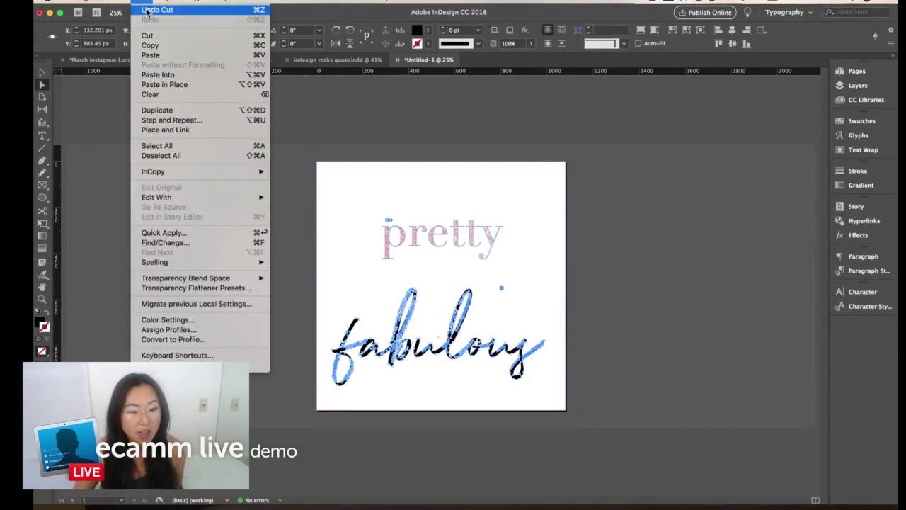
left_click(162, 75)
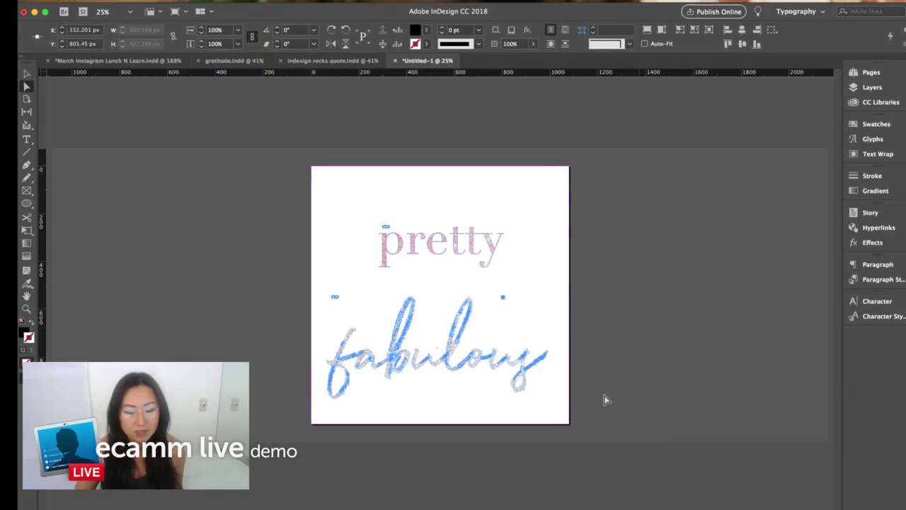
left_click(270, 281)
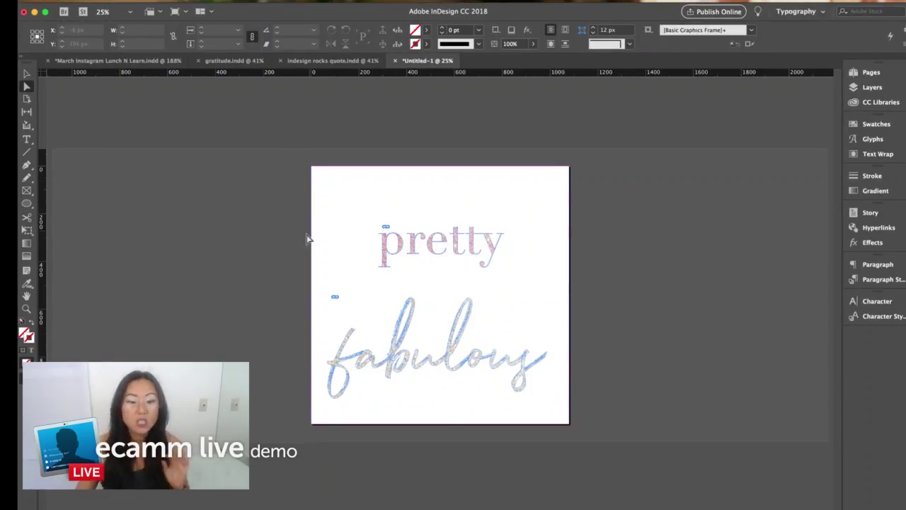
- Create a second black 'fabulous' frame in Northwell 350 pt, centred, and move it down over the glitter copy
left_click(27, 74)
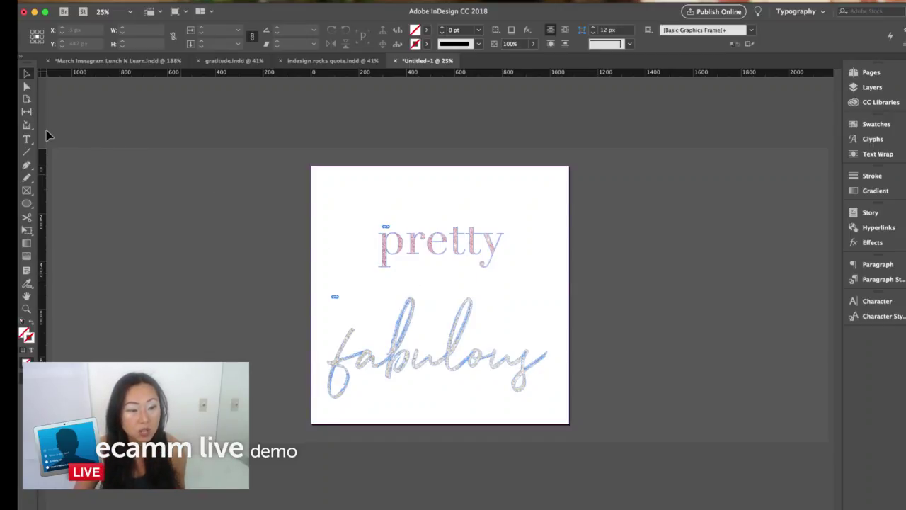
left_click(27, 138)
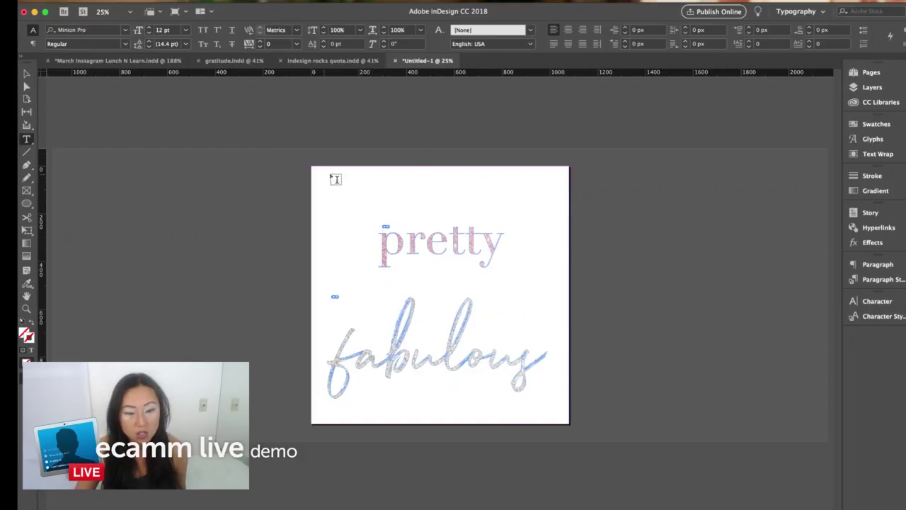
left_click_drag(324, 174, 568, 248)
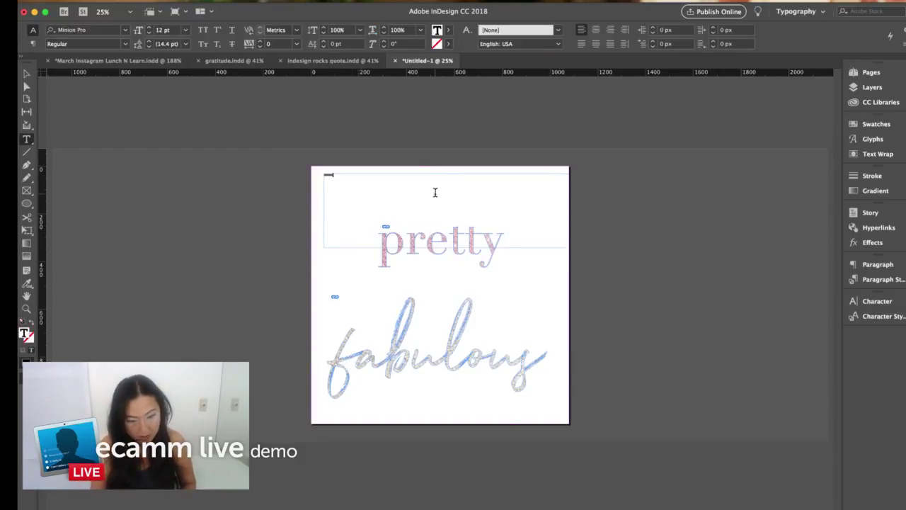
left_click(125, 31)
key("Tab")
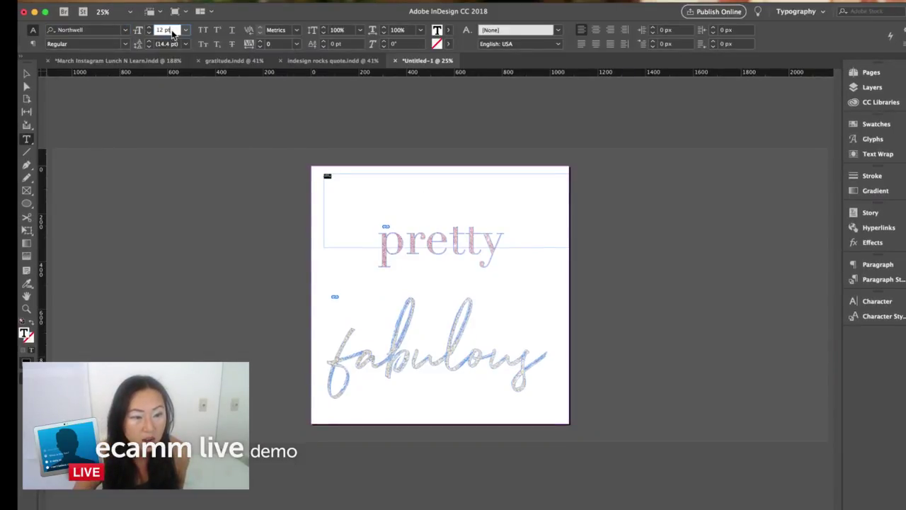
type("350")
key("Return")
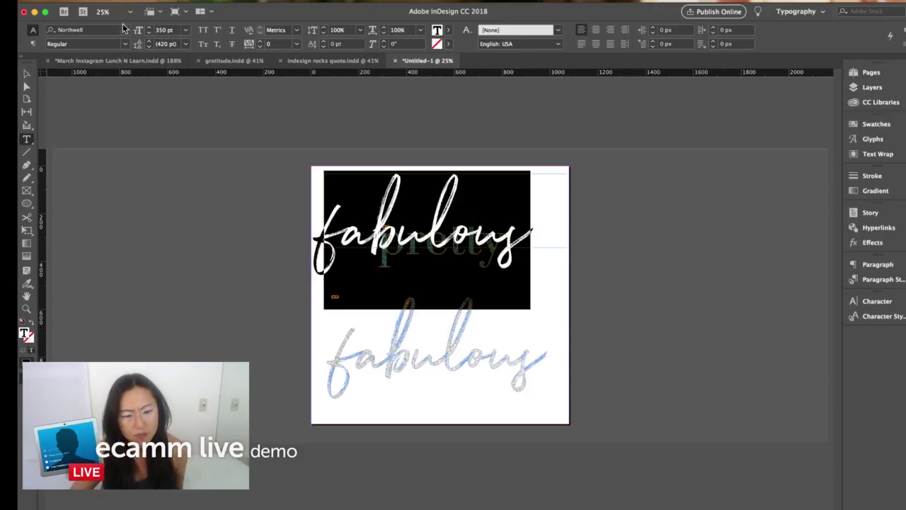
left_click(597, 30)
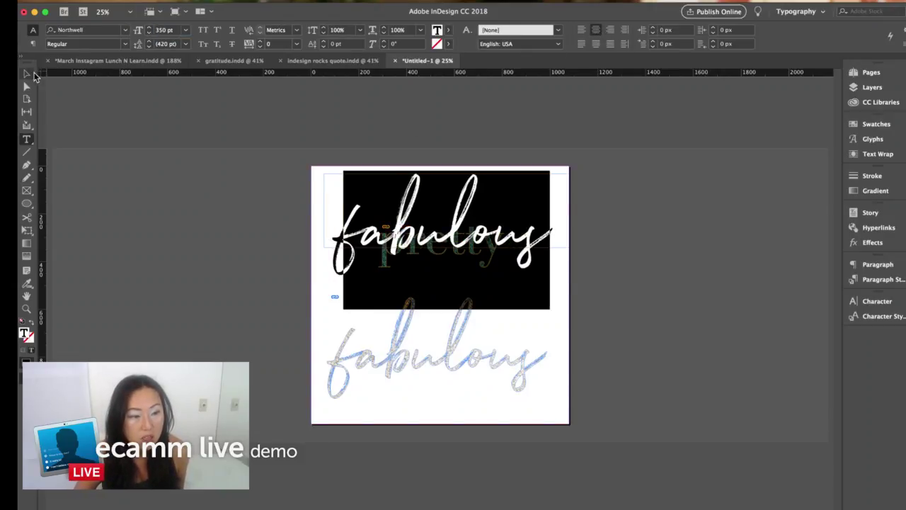
key("Escape")
left_click_drag(511, 248, 511, 339)
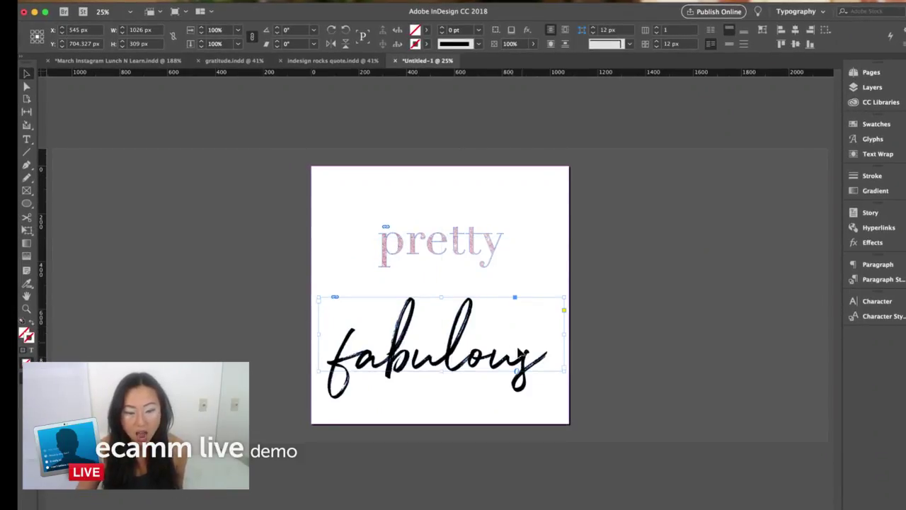
- Send the black 'fabulous' to the back, offset it slightly down as a shadow, then switch to Chrome
right_click(541, 316)
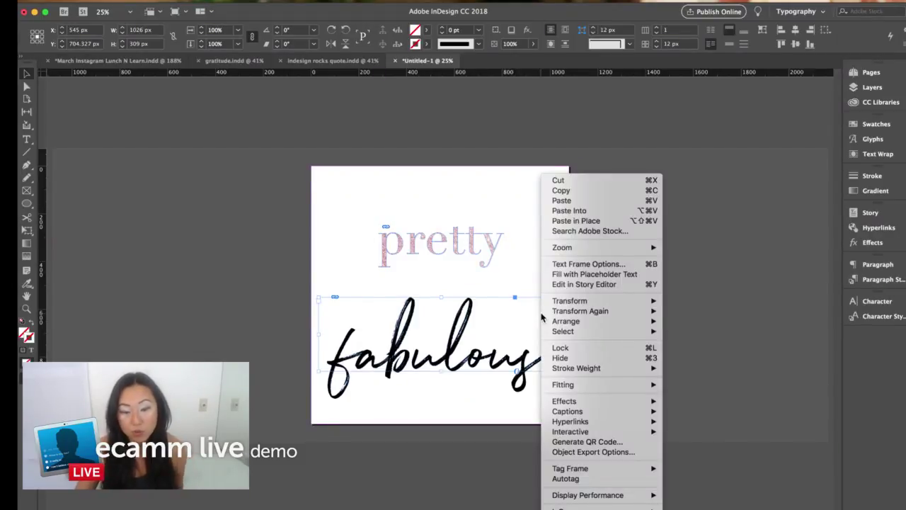
mouse_move(585, 325)
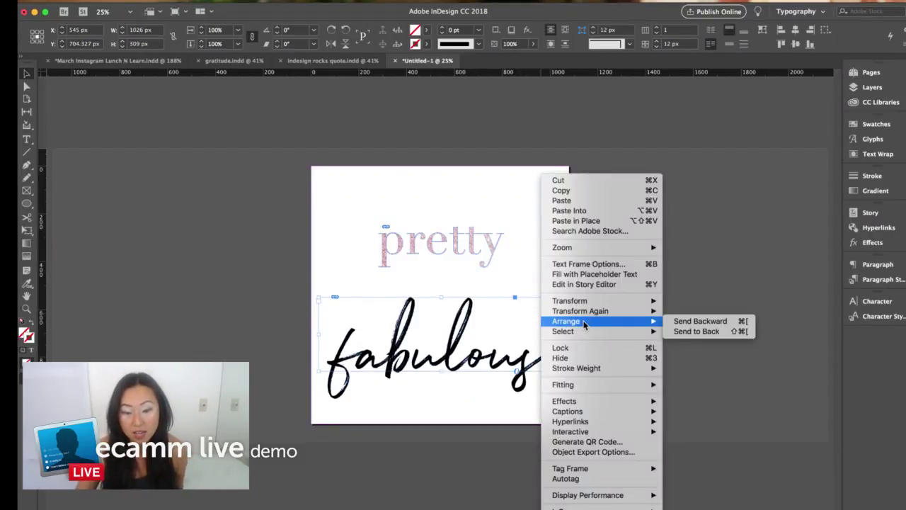
left_click(697, 332)
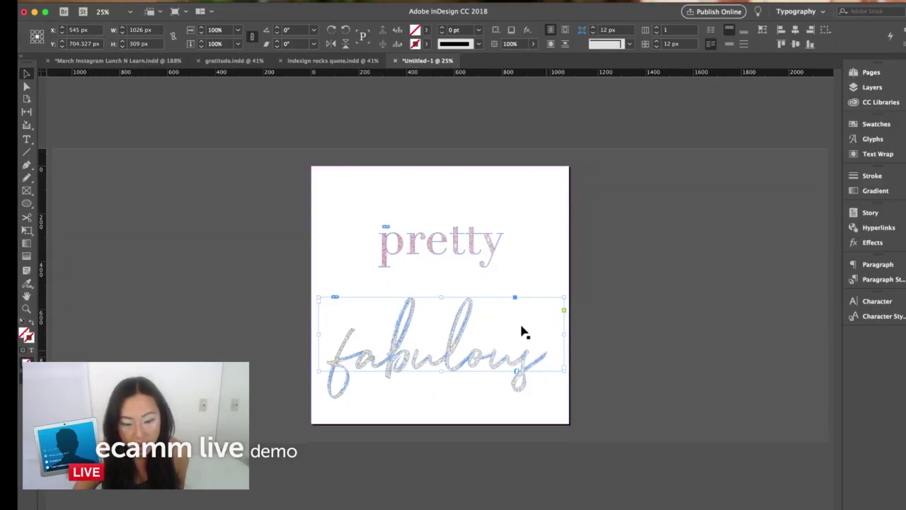
left_click_drag(524, 333, 524, 335)
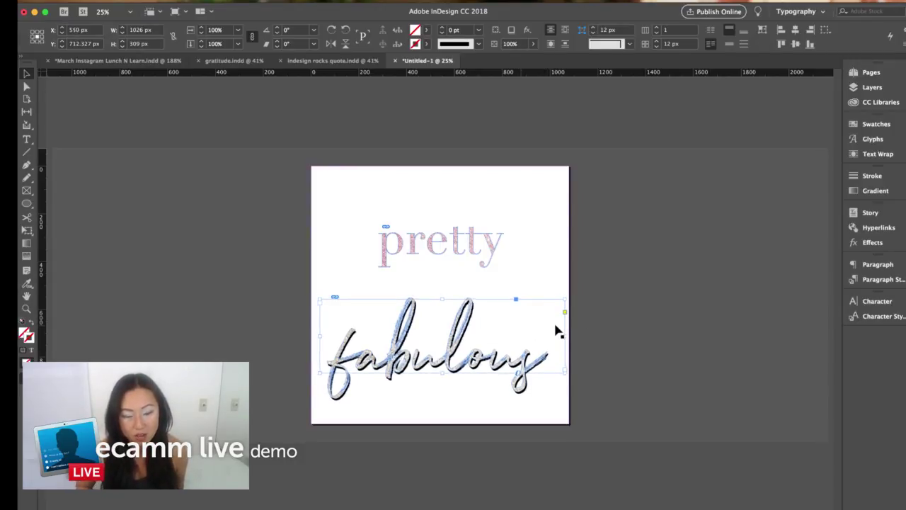
left_click(556, 330)
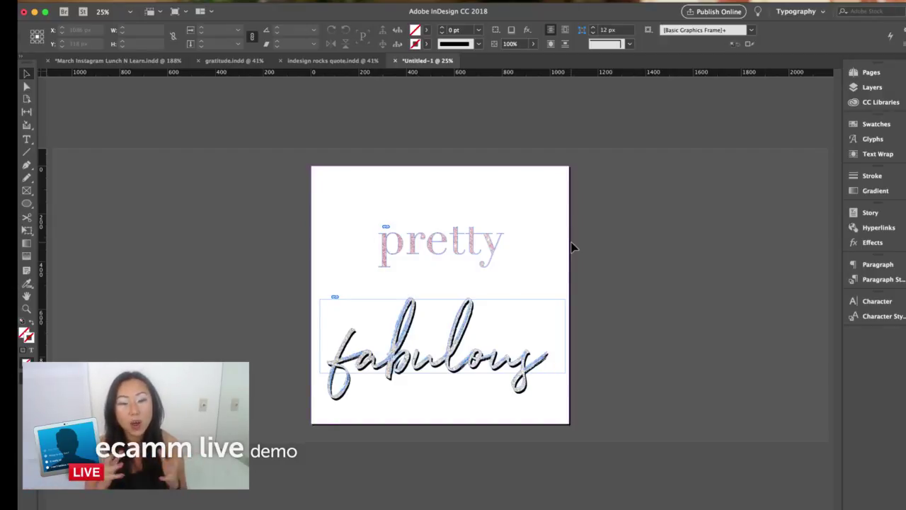
key("super+Tab")
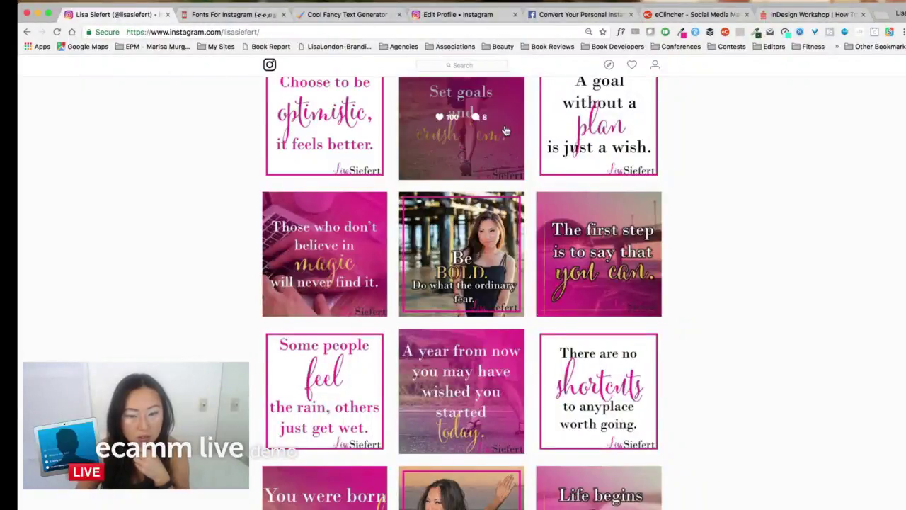
- Open the 'be creative' glitter word-art post on the Instagram profile, close it, and return to InDesign
scroll(594, 109, "up", 15)
left_click(652, 75)
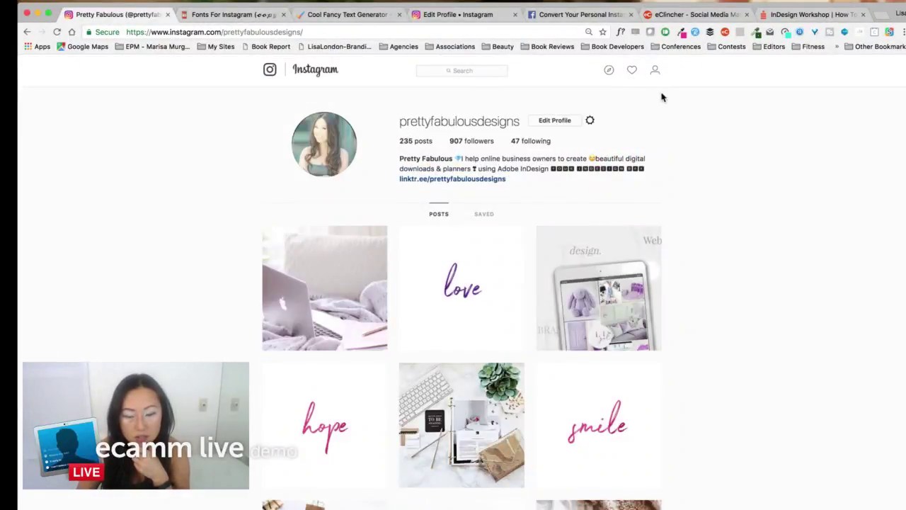
scroll(609, 184, "down", 5)
scroll(574, 259, "down", 5)
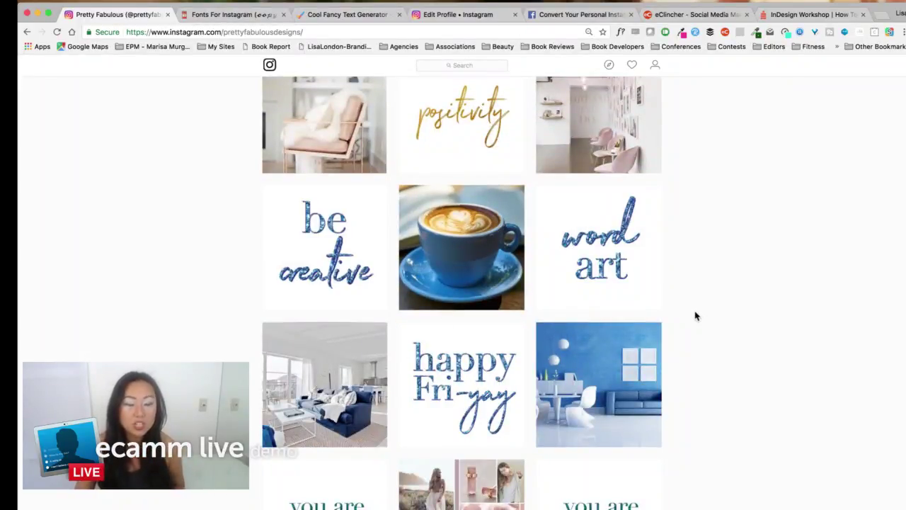
left_click(358, 277)
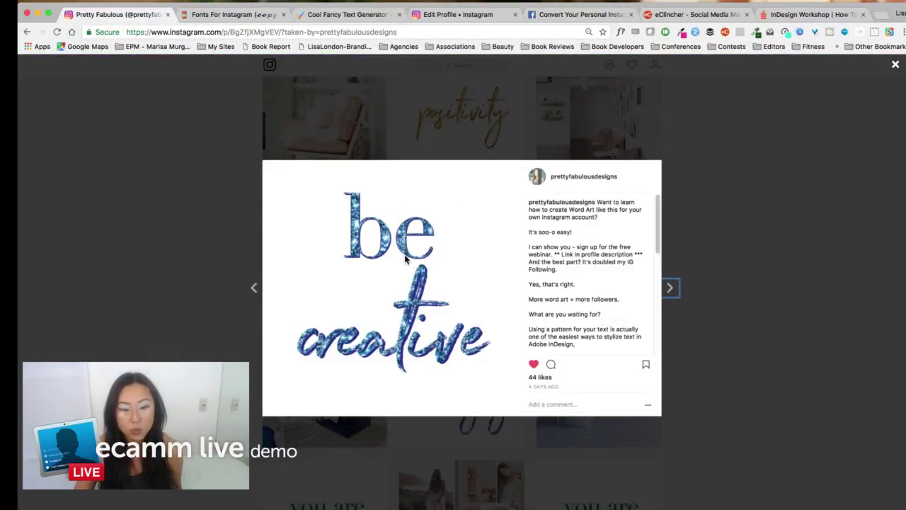
left_click(894, 66)
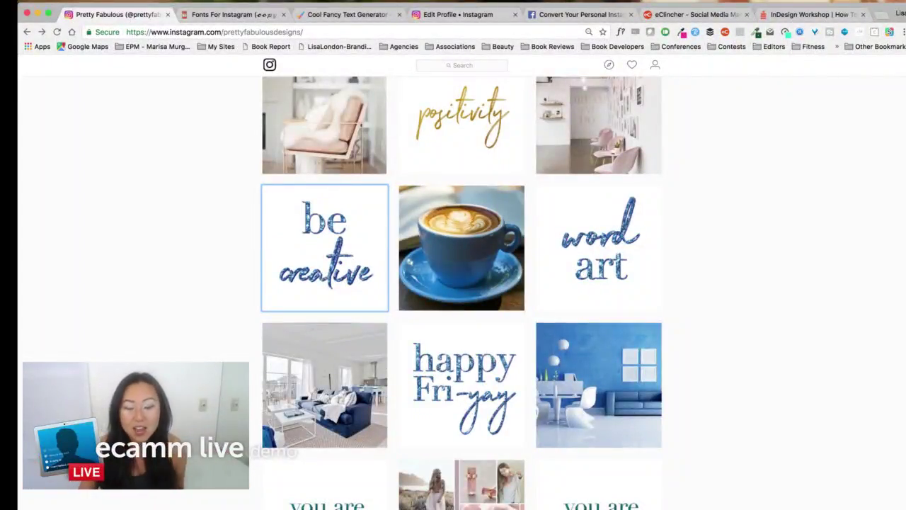
key("super+Tab")
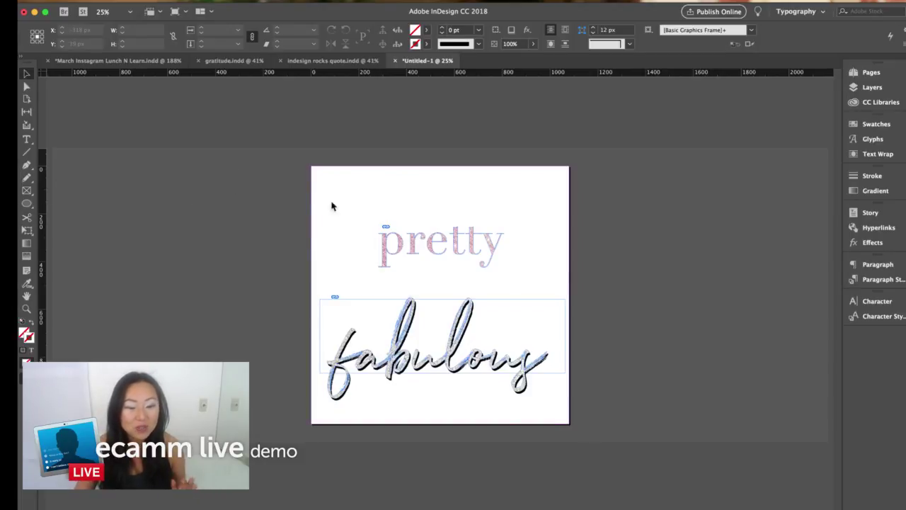
- Export the page to the Desktop in JPEG format under the name 'word art example'
left_click(107, 3)
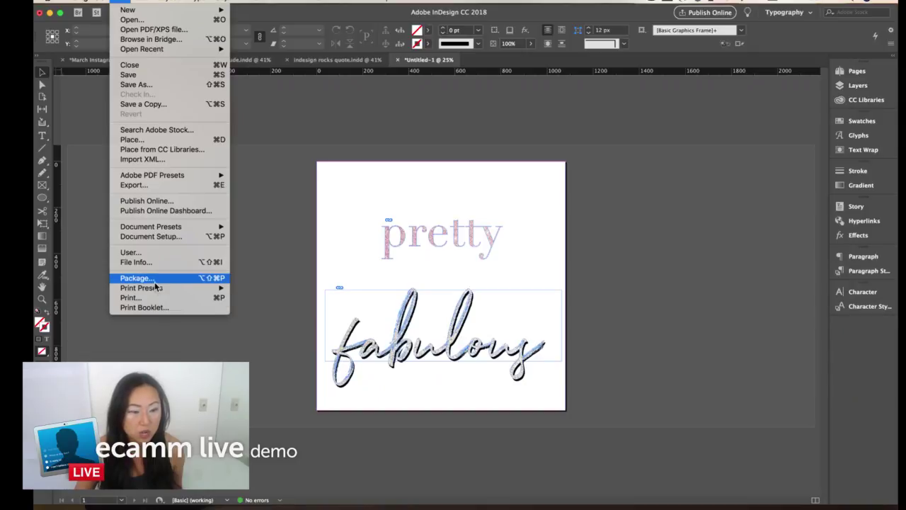
left_click(170, 185)
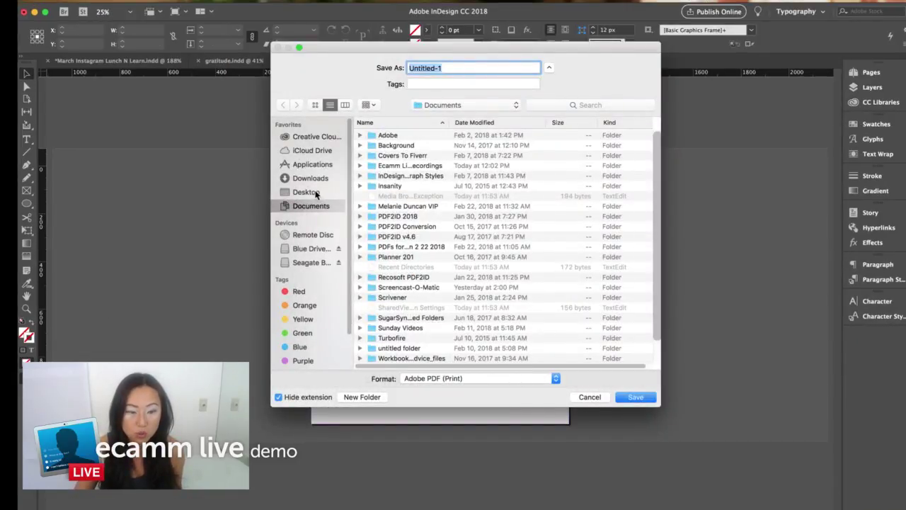
left_click(313, 193)
left_click(515, 379)
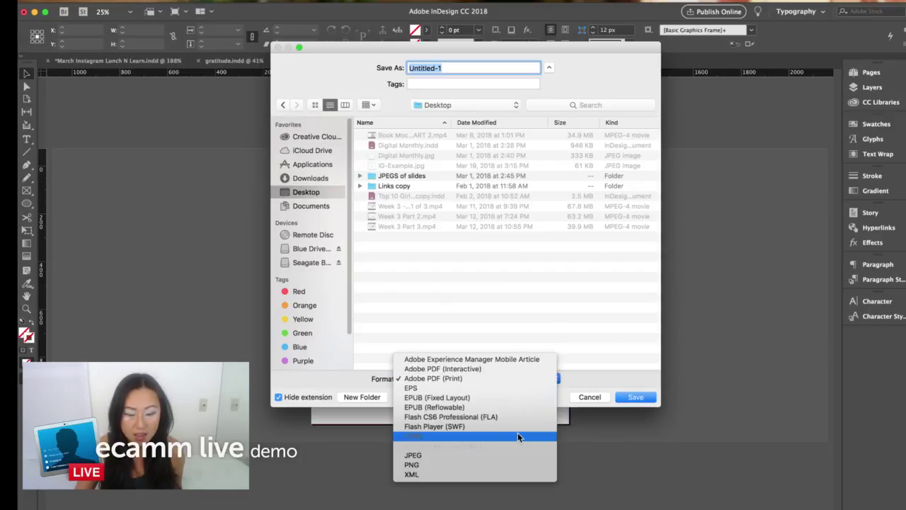
left_click(508, 457)
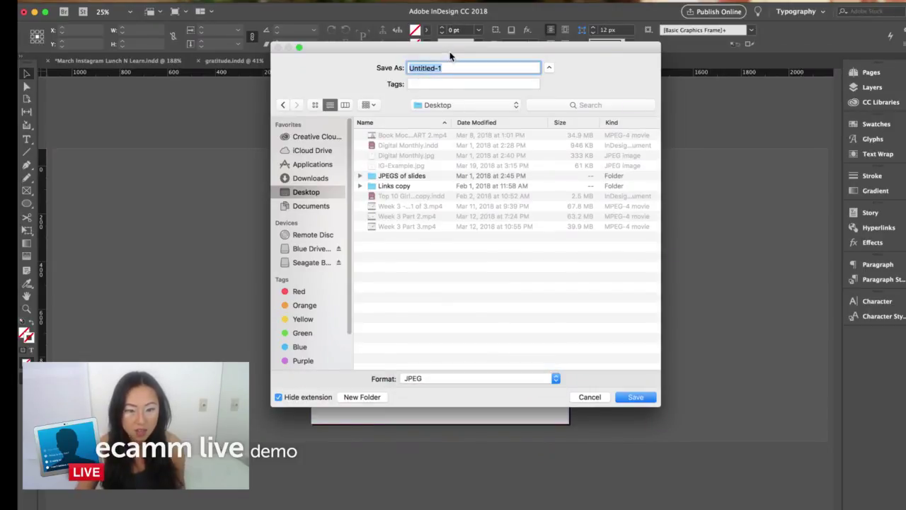
type("word art example")
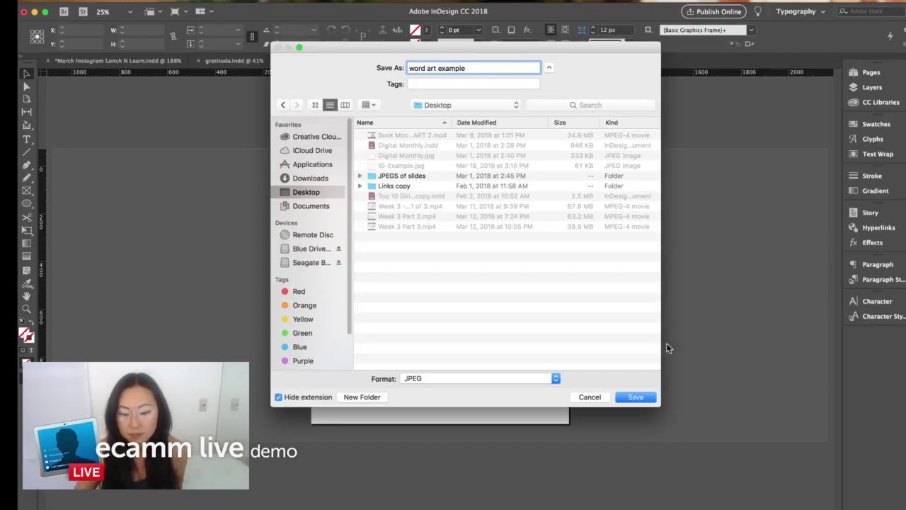
left_click(642, 401)
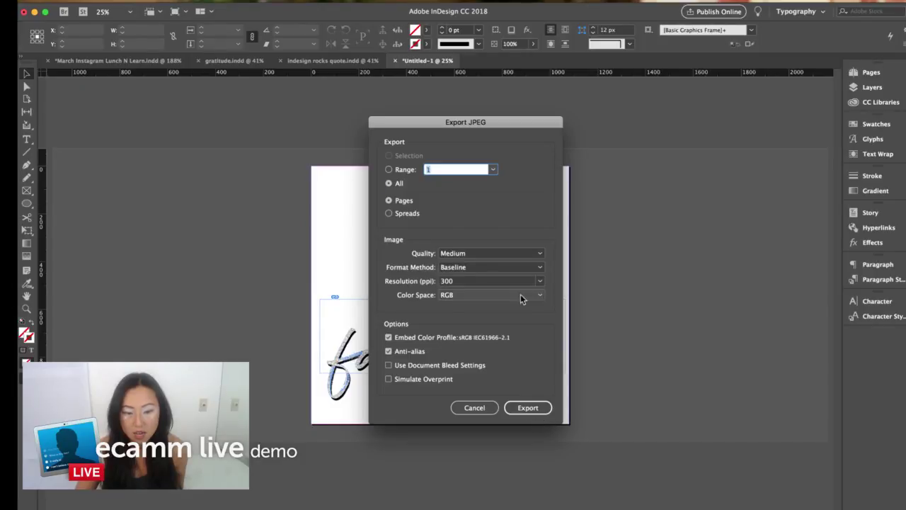
- Set the JPEG quality to Maximum and complete the export
left_click(516, 256)
left_click(511, 265)
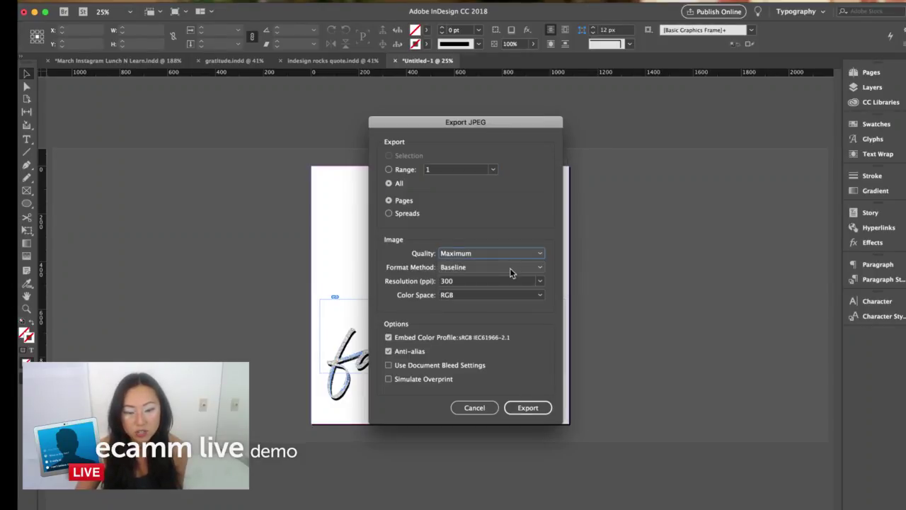
left_click(528, 407)
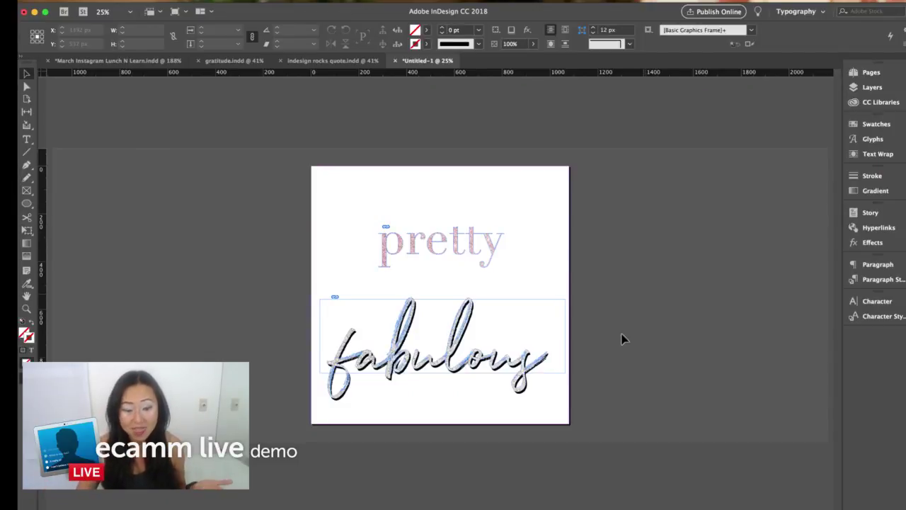
- Hide InDesign and open word art example.jpg from the Desktop in a new Finder window
key("super+Tab")
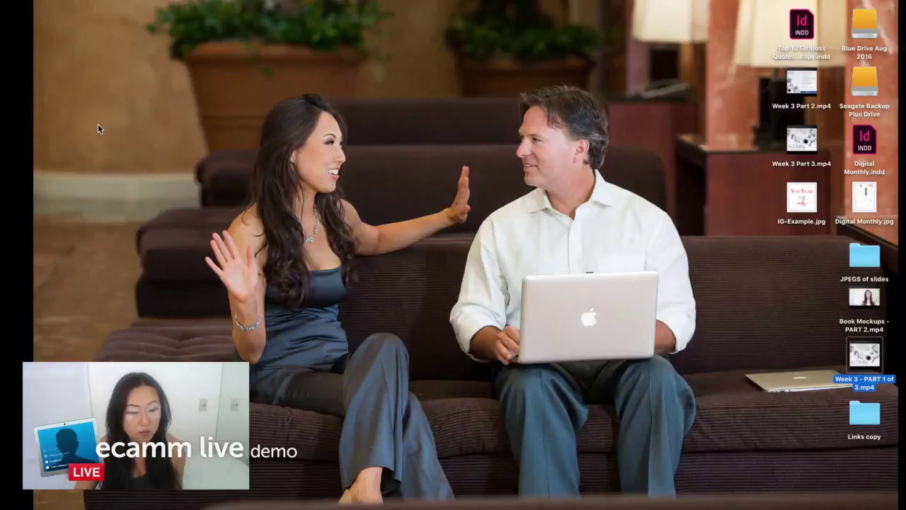
key("super+n")
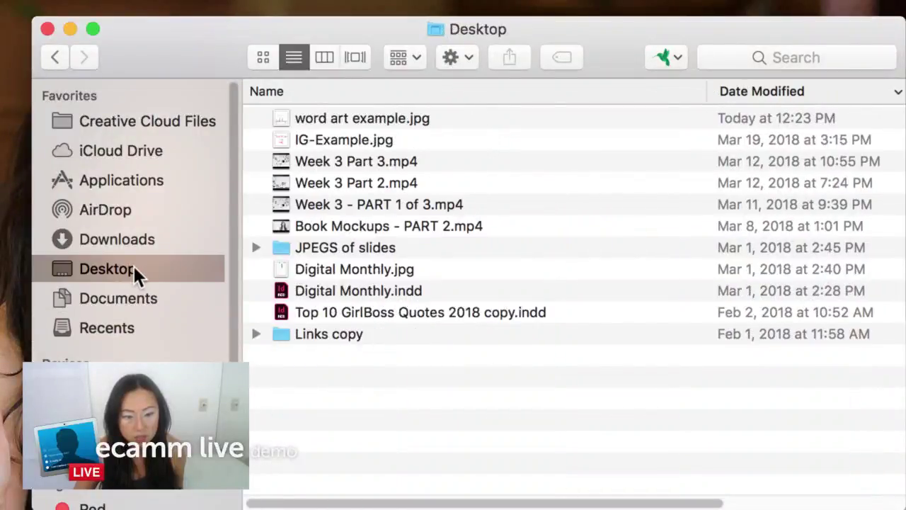
left_click(369, 122)
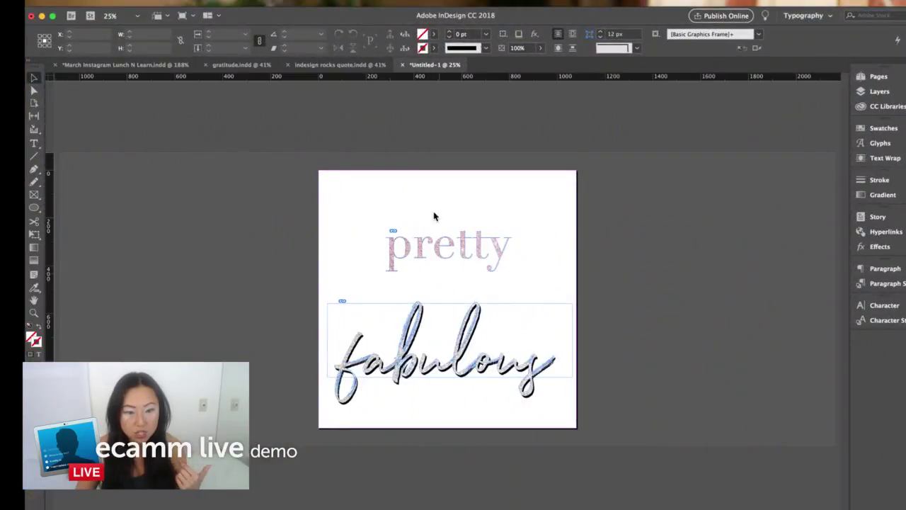
- Present the March Instagram Lunch N Learn document's Instagram tools page full screen, then exit presentation mode
left_click(145, 65)
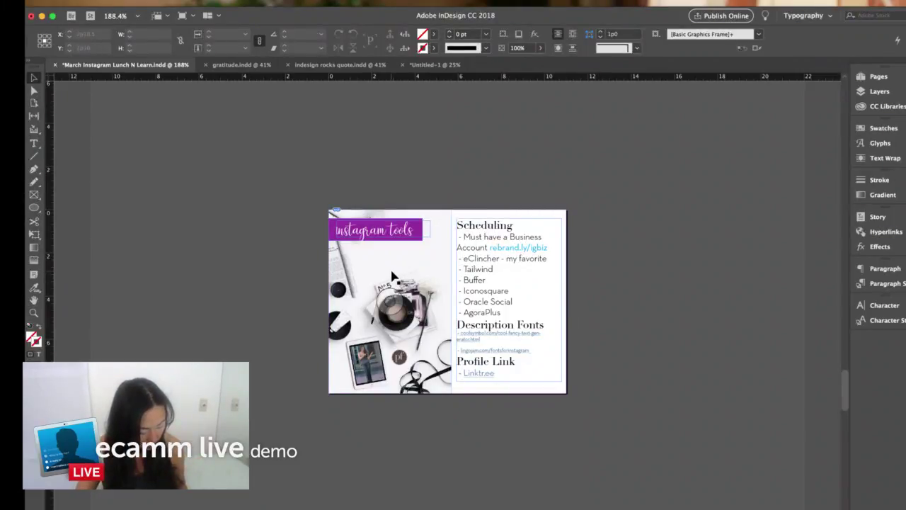
key("shift+w")
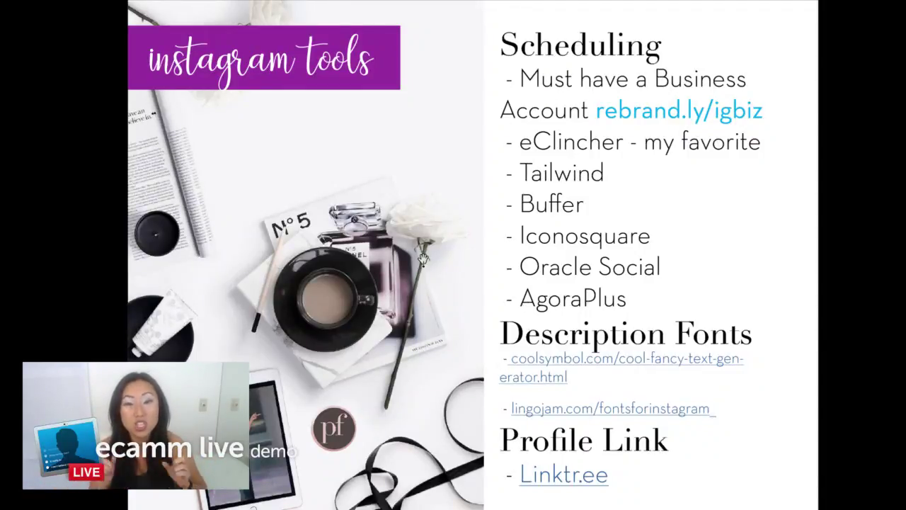
key("Escape")
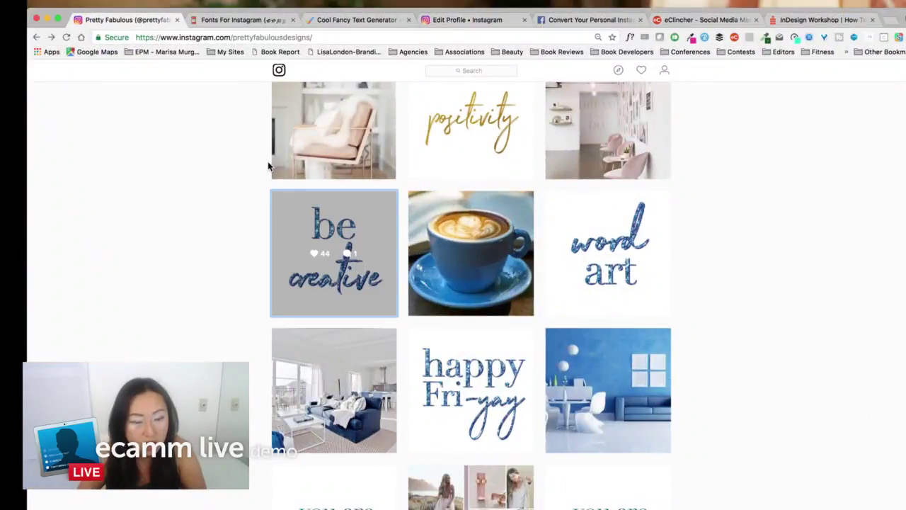
- Scroll back to the top of the Instagram profile
scroll(267, 162, "up", 10)
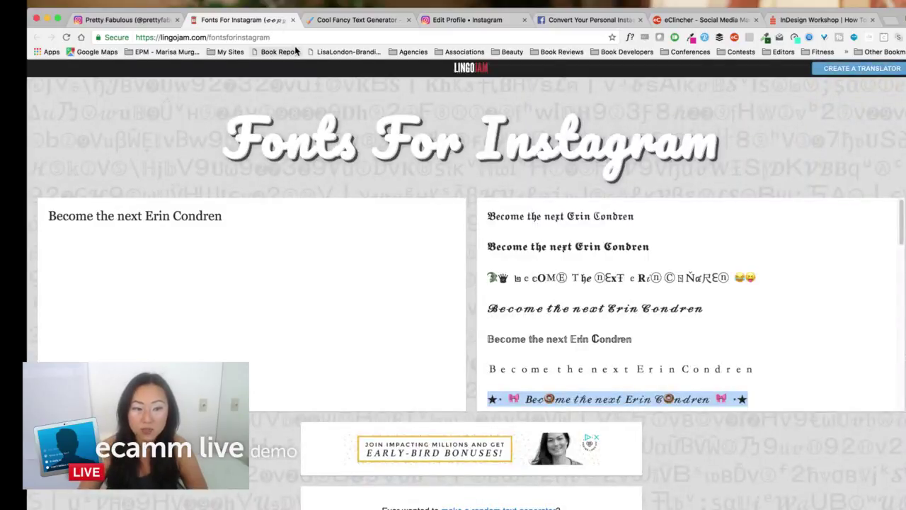
- Browse the Cool Fancy Text Generator's styles, then go back to the Pretty Fabulous Instagram tab
left_click(354, 20)
scroll(350, 192, "up", 10)
scroll(314, 85, "up", 10)
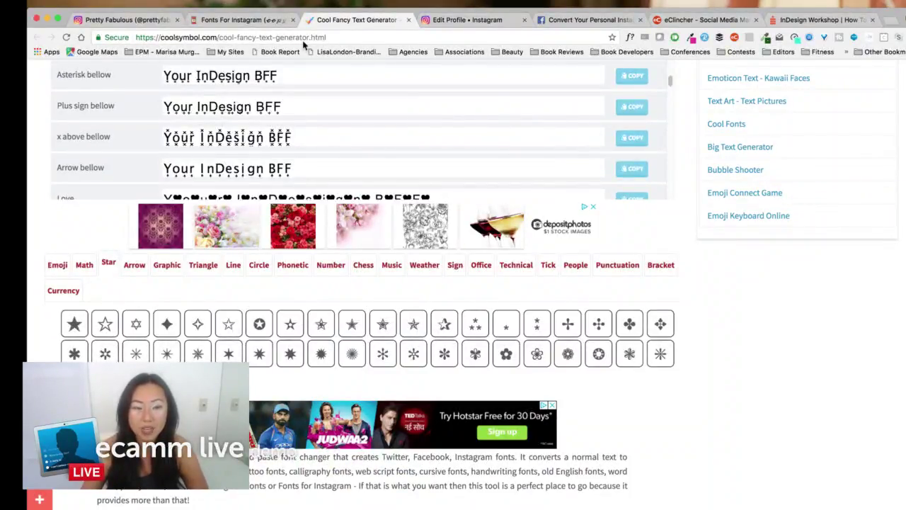
left_click(148, 21)
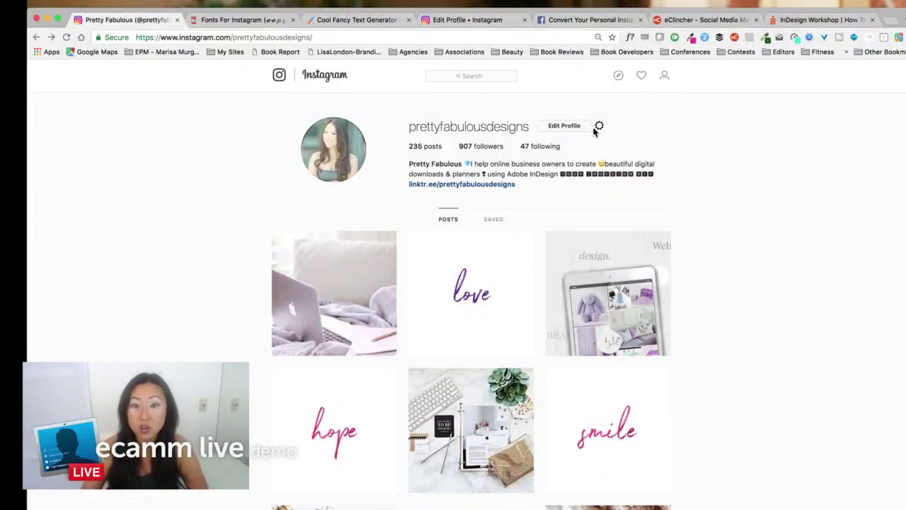
left_click(566, 127)
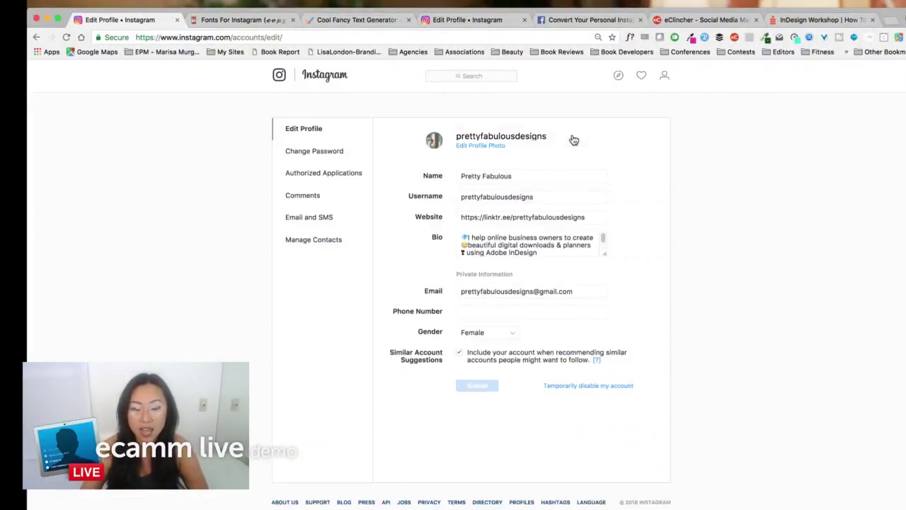
left_click(555, 252)
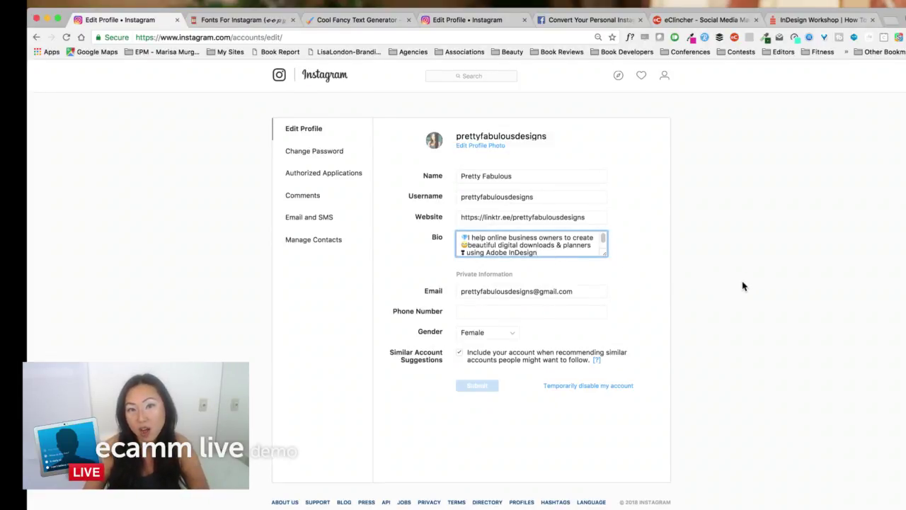
left_click(36, 37)
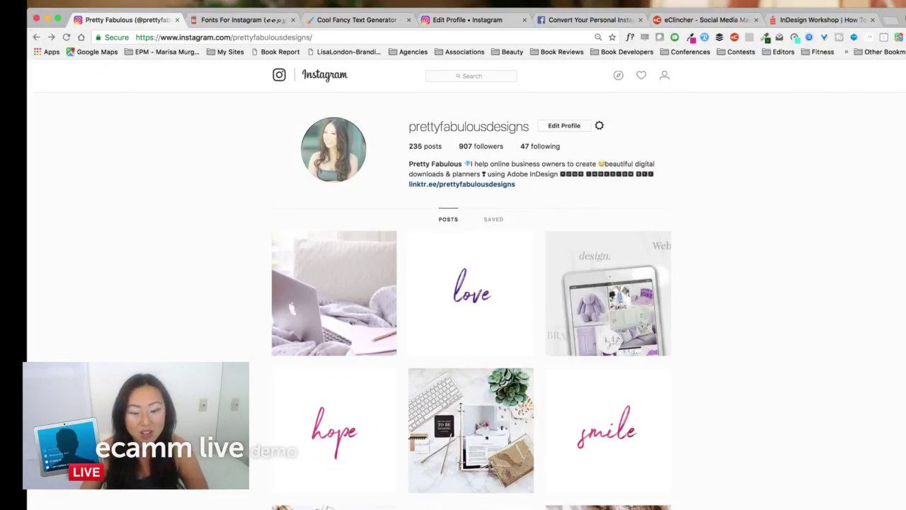
key("super+Tab")
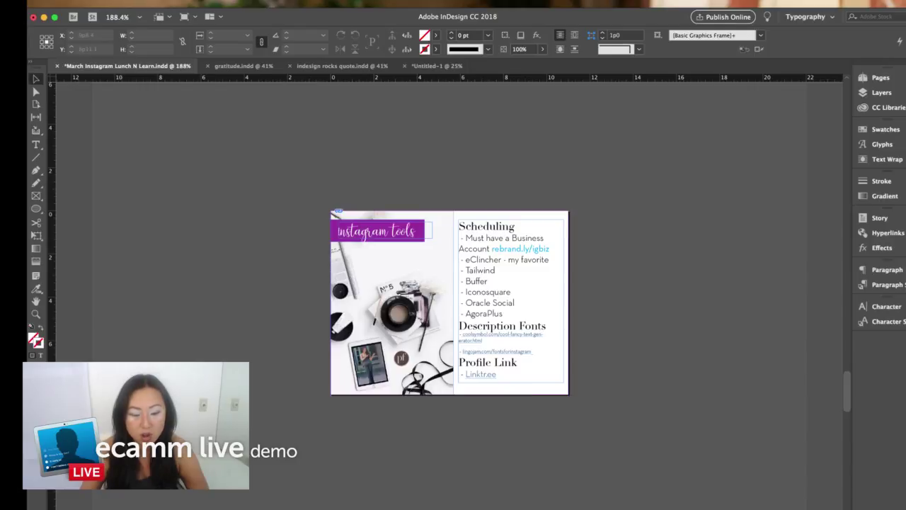
key("super+Tab")
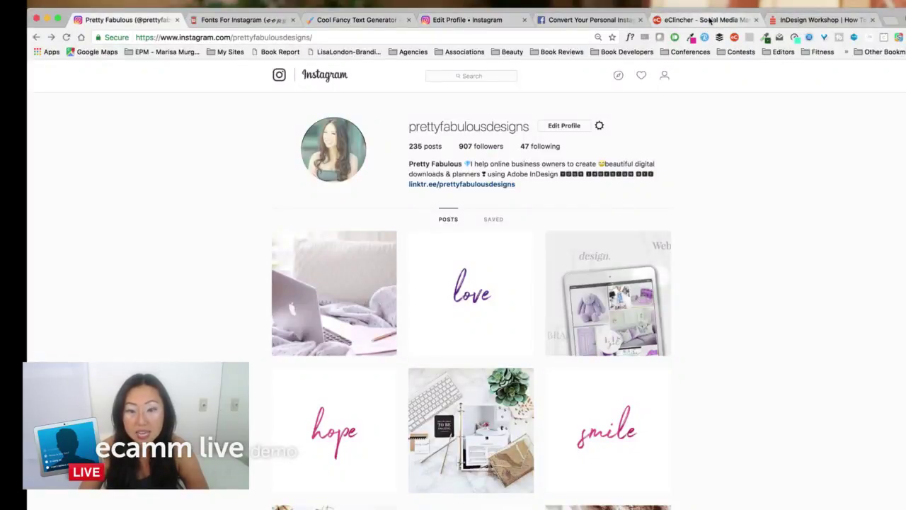
- Scroll through the social comments in eClincher's combined Inbox
left_click(733, 21)
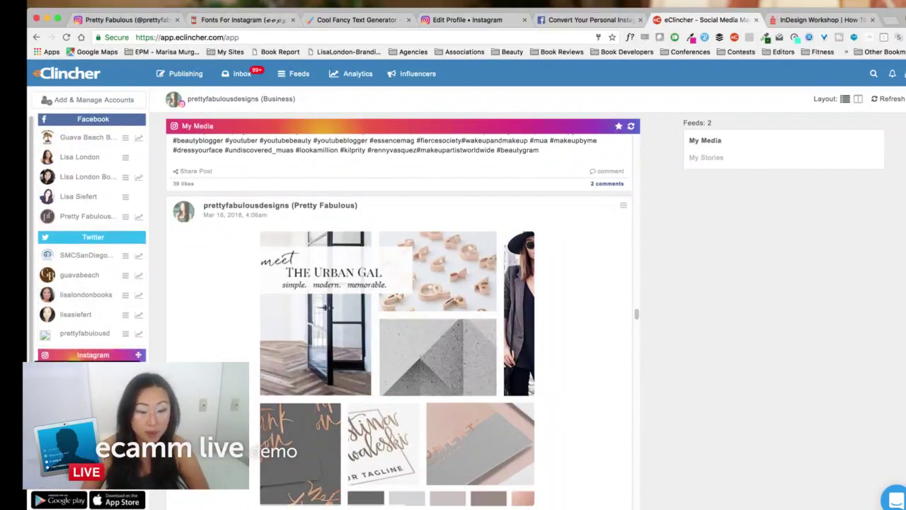
left_click(241, 74)
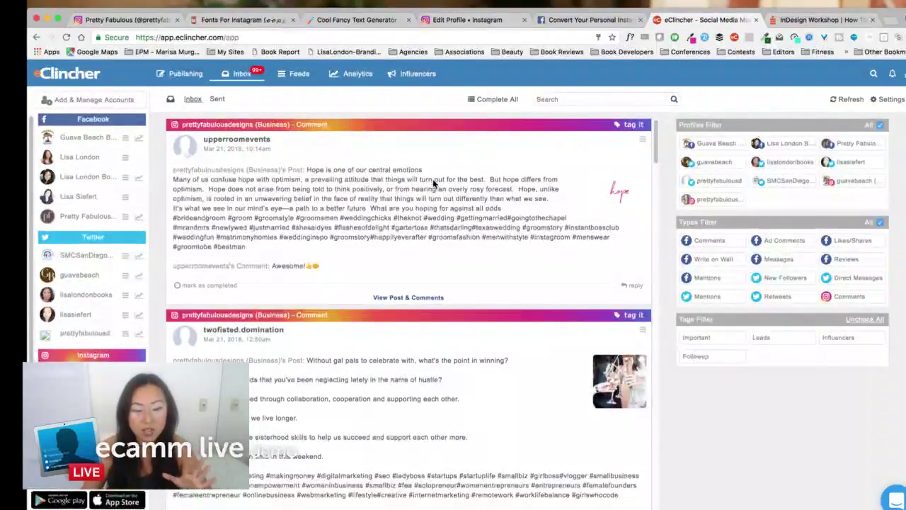
scroll(435, 182, "down", 5)
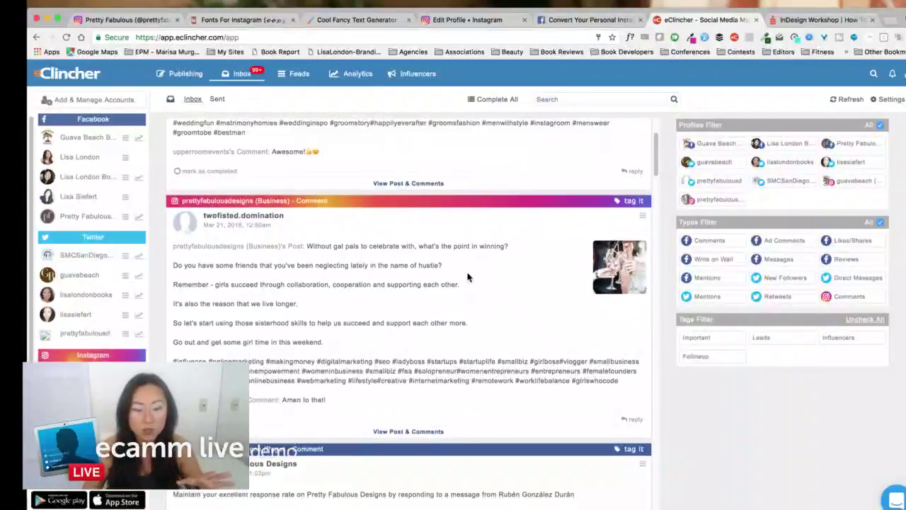
scroll(468, 278, "down", 5)
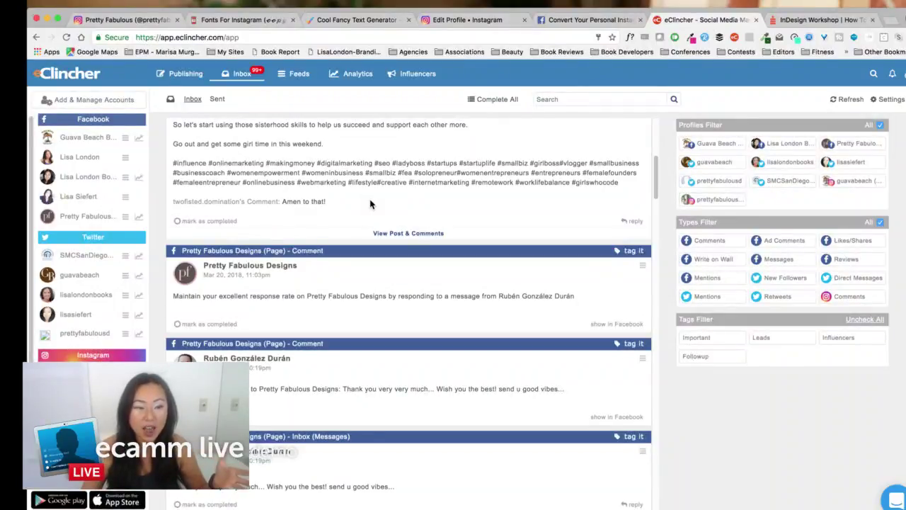
scroll(276, 259, "down", 1)
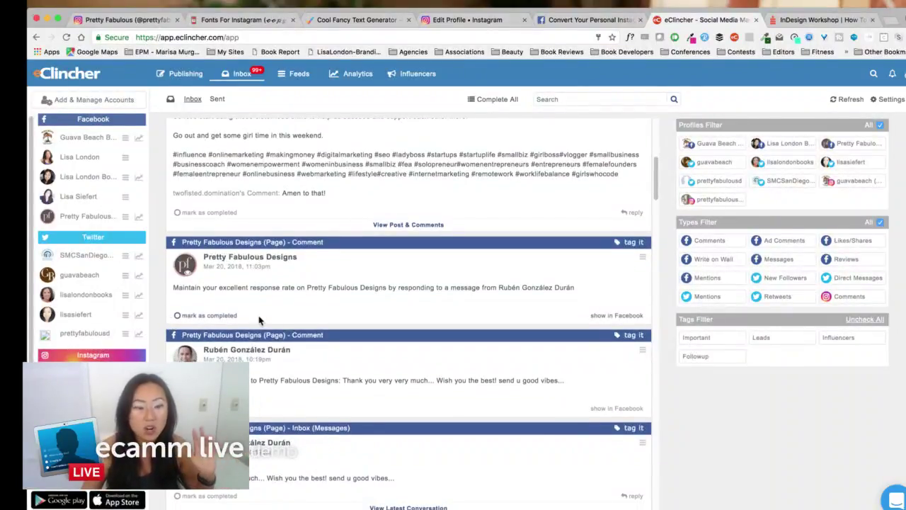
scroll(271, 320, "down", 3)
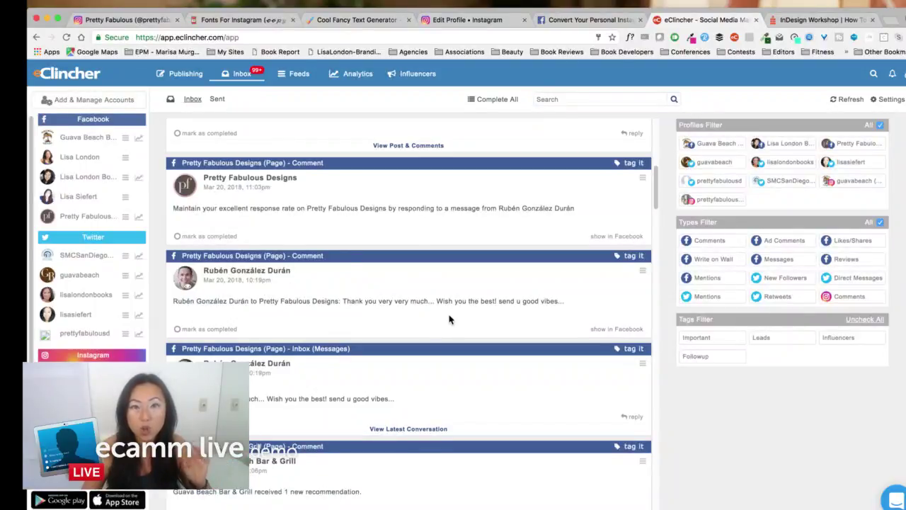
- Show the Facebook help article on converting an Instagram profile to a business profile
left_click(567, 21)
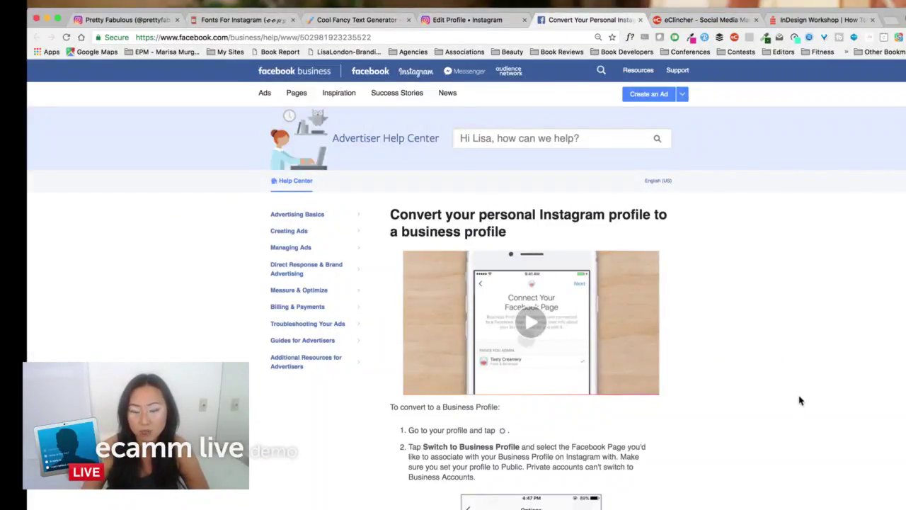
key("super+Tab")
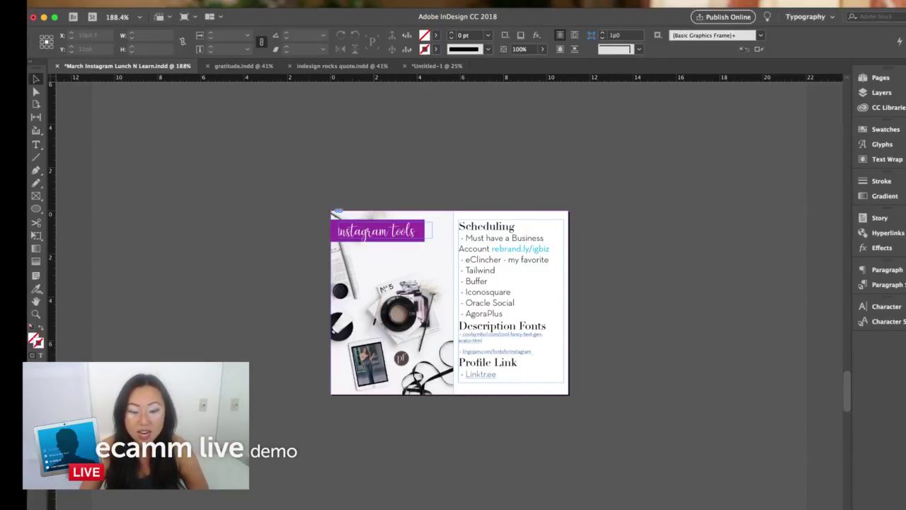
key("super+Tab")
- View the profile's Linktree page, then return to the Instagram profile tab
left_click(119, 22)
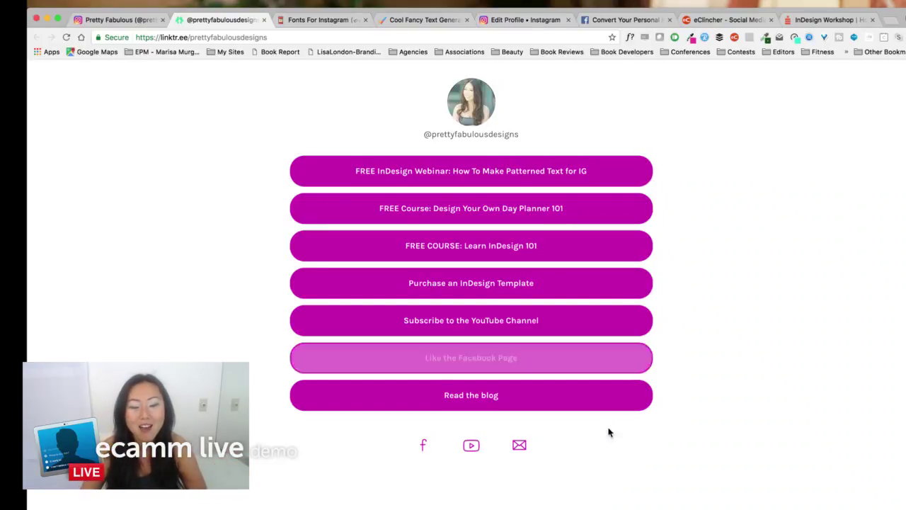
left_click(133, 21)
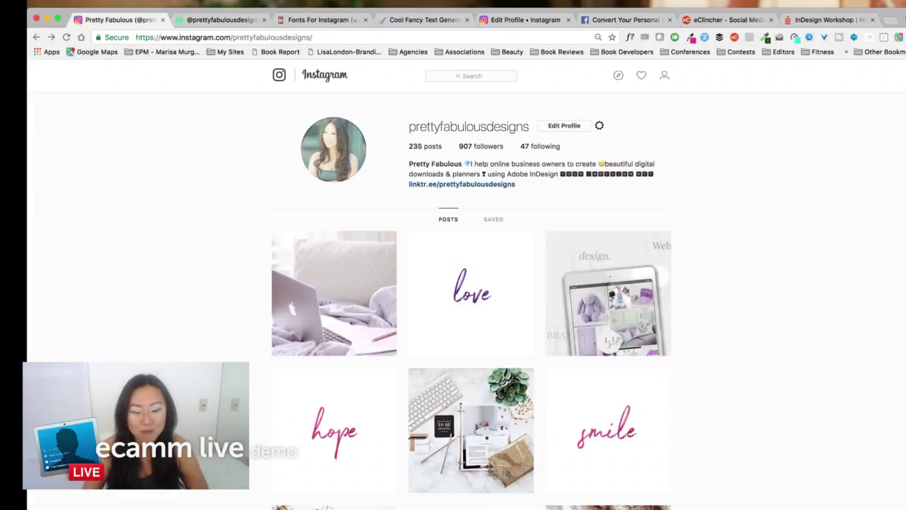
- Present the Lunch N Learn slides full screen, advance to the replays page, then exit
key("super+Tab")
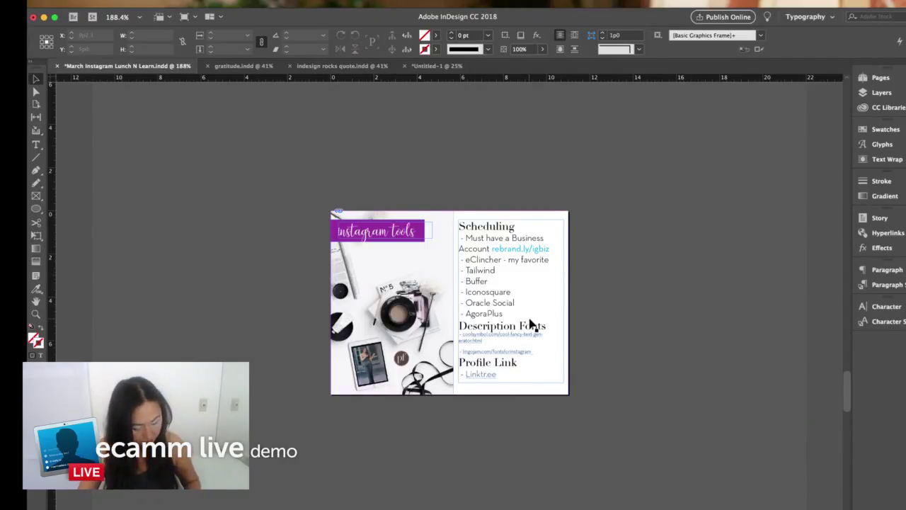
key("shift+w")
key("Right")
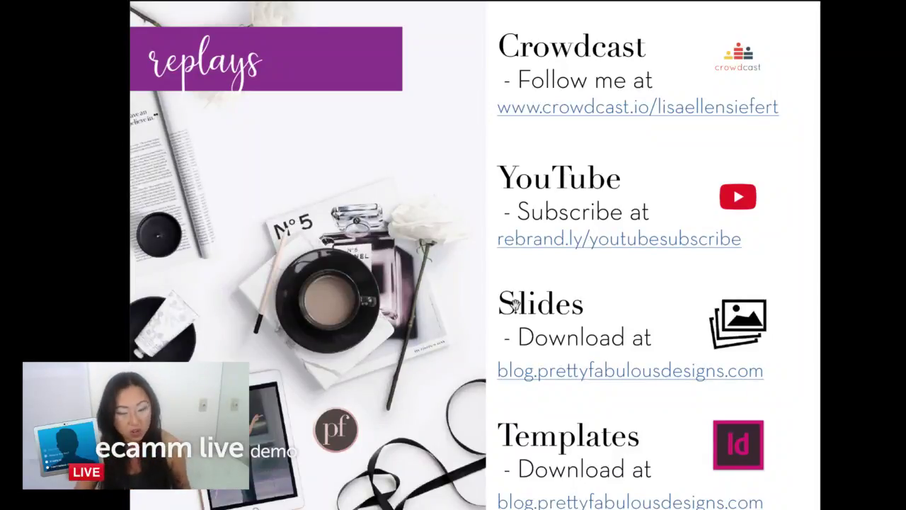
key("Escape")
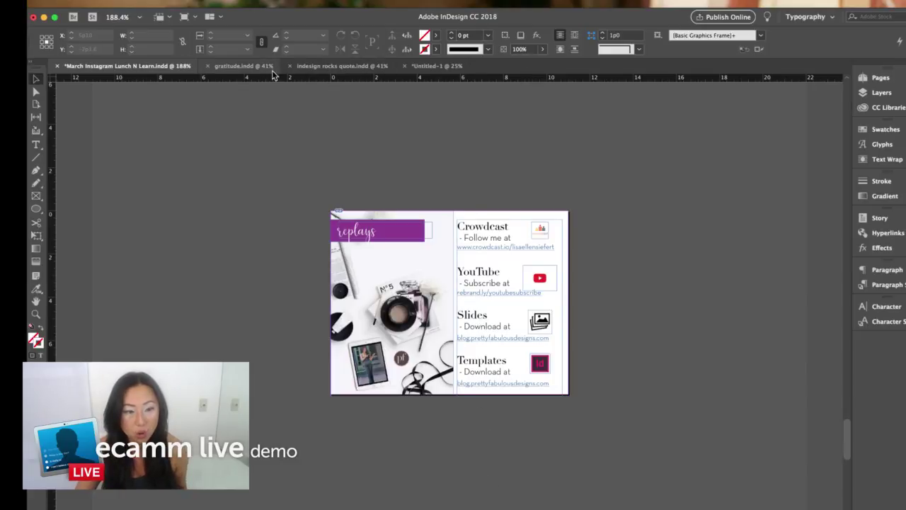
left_click(262, 66)
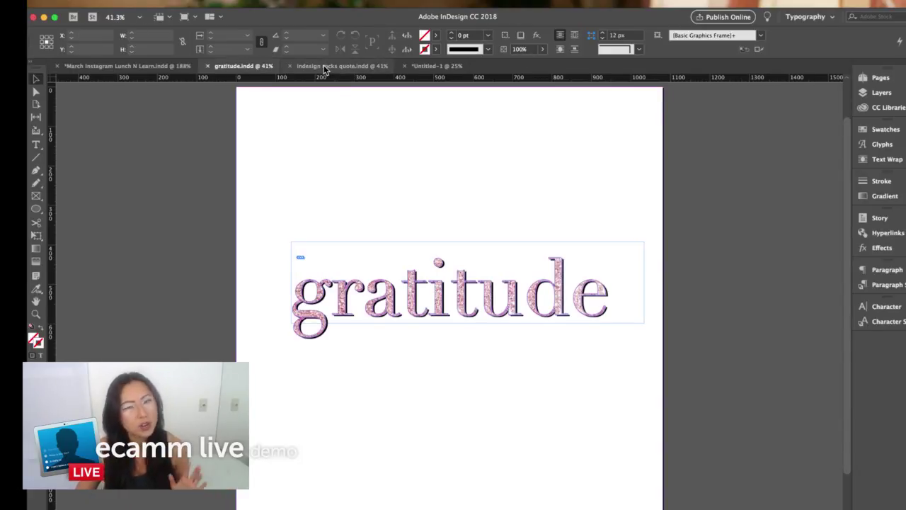
left_click(325, 66)
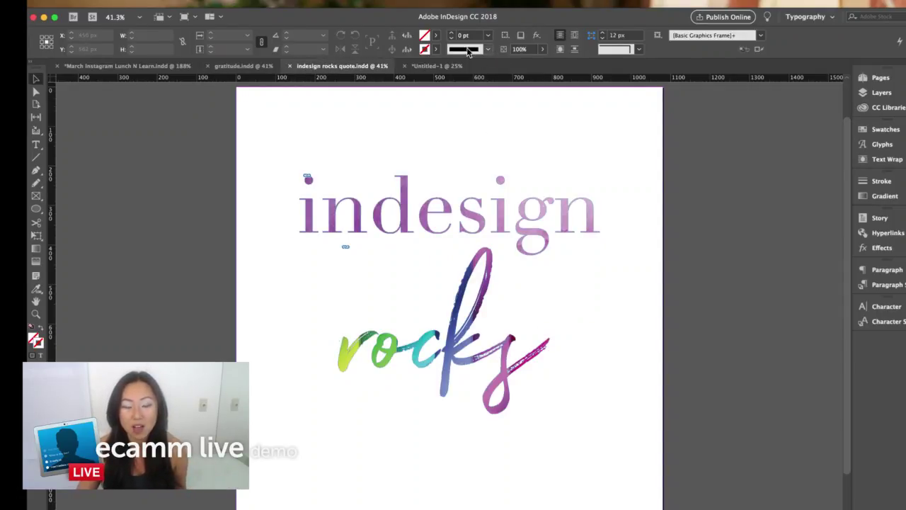
left_click(435, 66)
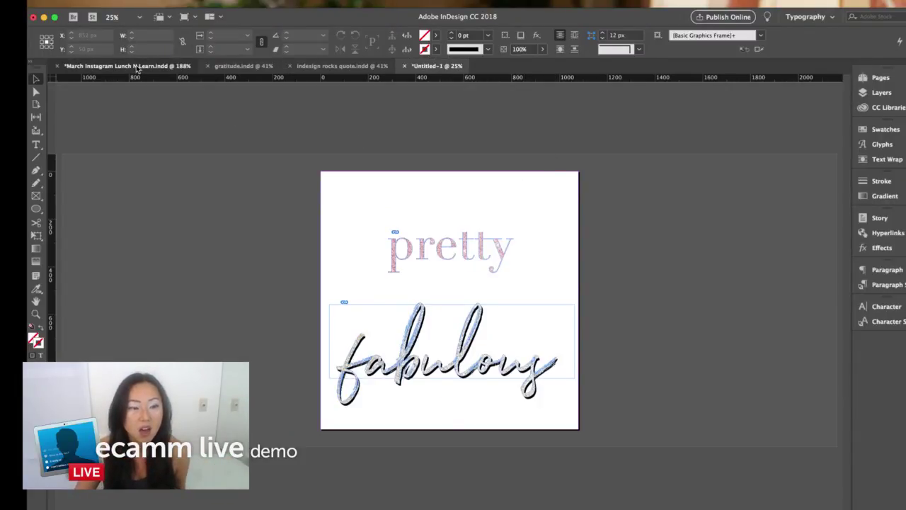
left_click(128, 66)
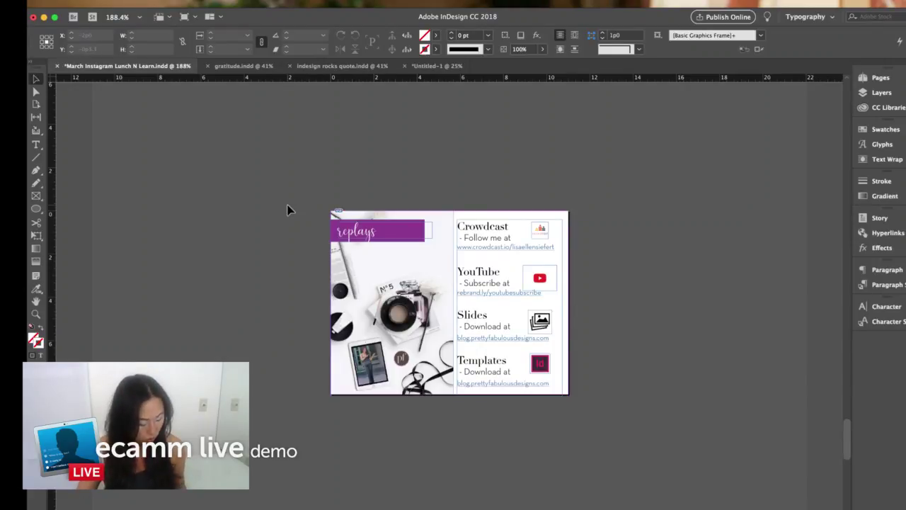
- Show the replays slide full screen in Presentation mode
key("shift+w")
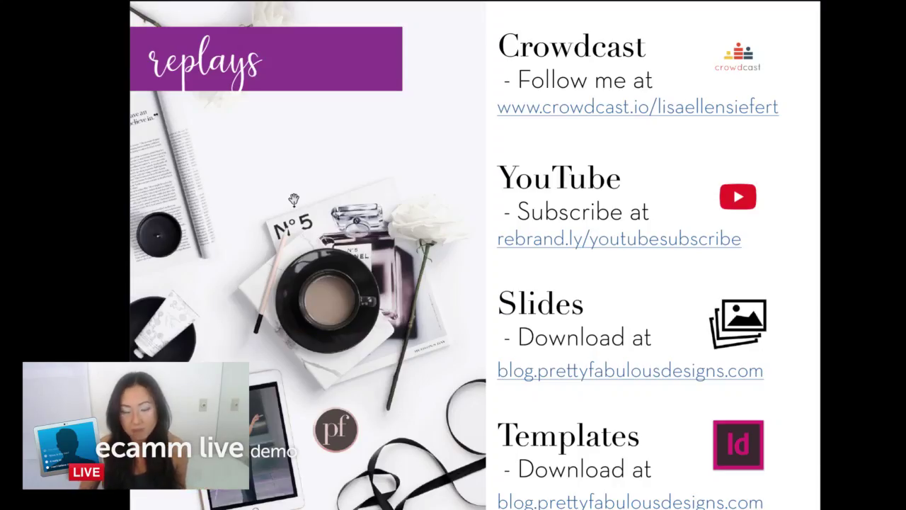